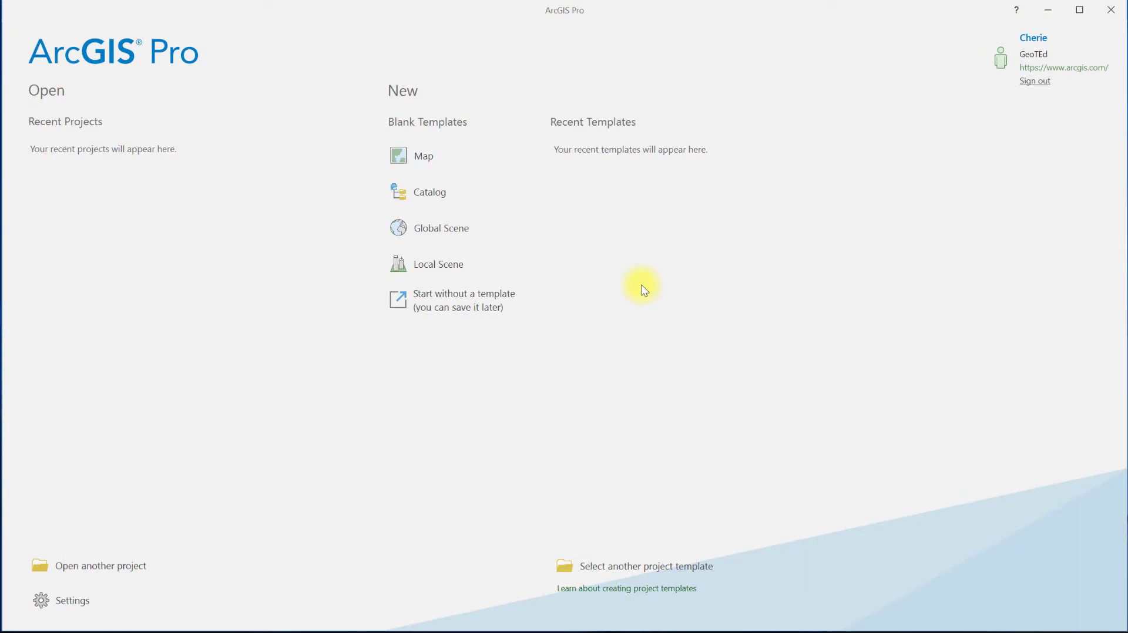
Step: Create a new project from the blank Map template named 'Chapter 10'
{"action": "left_click", "coordinate": [421, 156]}
{"action": "type", "text": "Chapter 16"}
{"action": "left_click", "coordinate": [648, 360]}
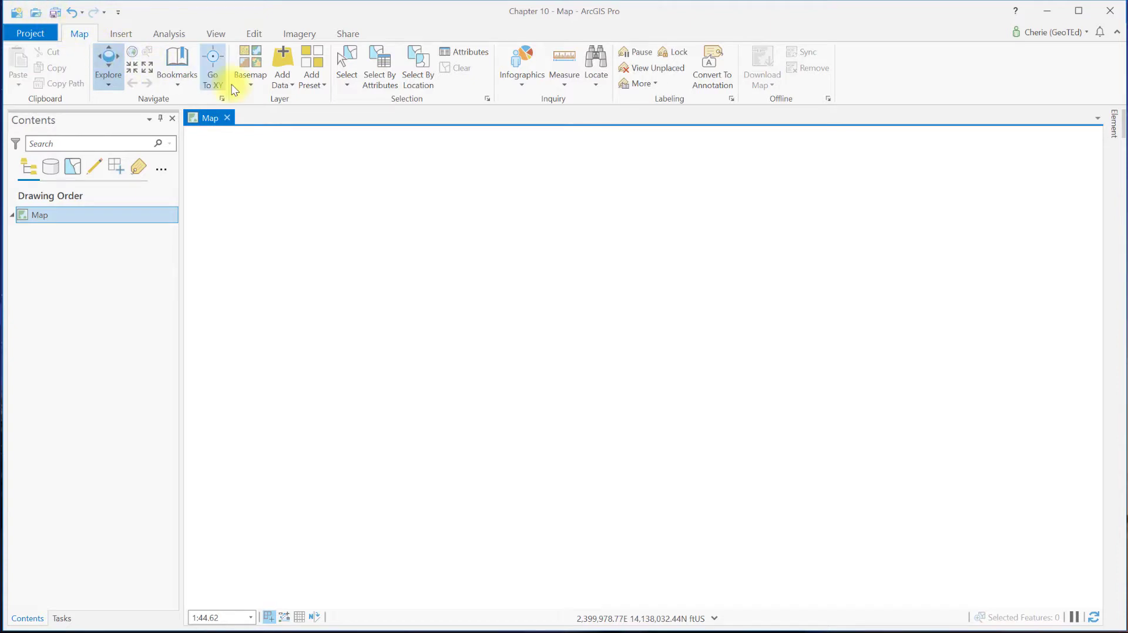
Step: Add 395135.las, 395140.las and 400135.las from DataDownload > Mesa County CO to the map
{"action": "left_click", "coordinate": [287, 86]}
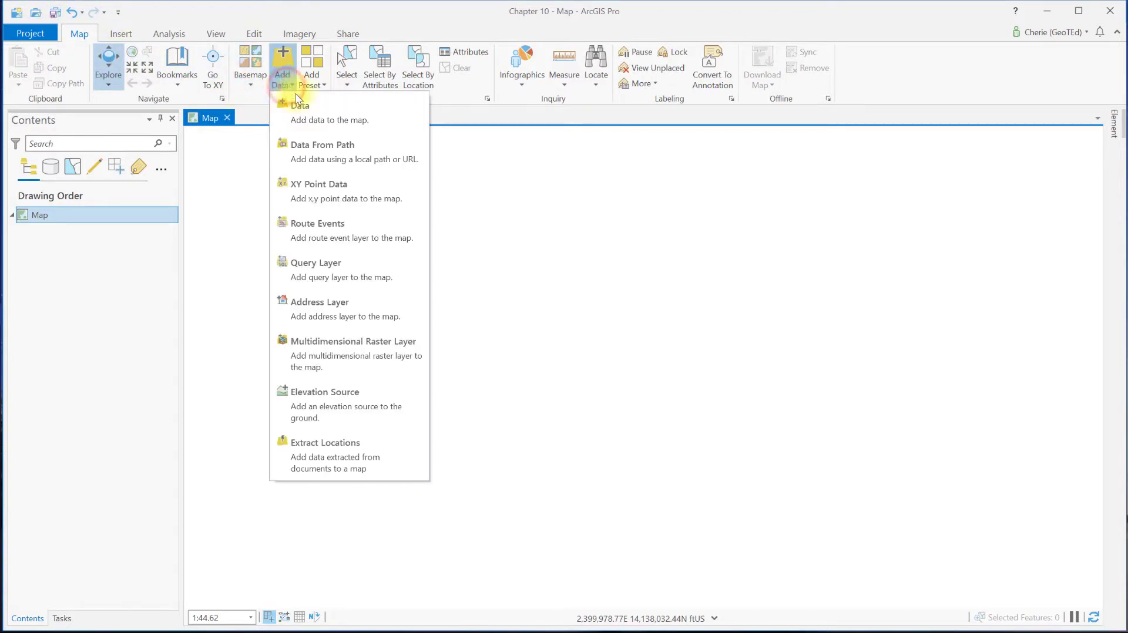
{"action": "left_click", "coordinate": [319, 121]}
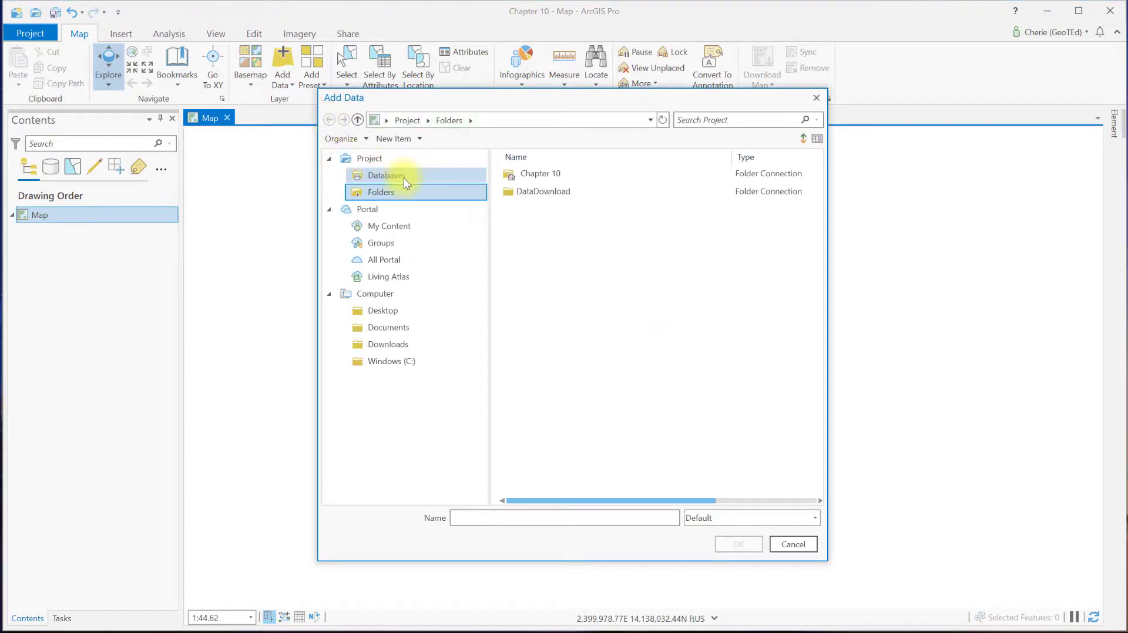
{"action": "double_click", "coordinate": [540, 193]}
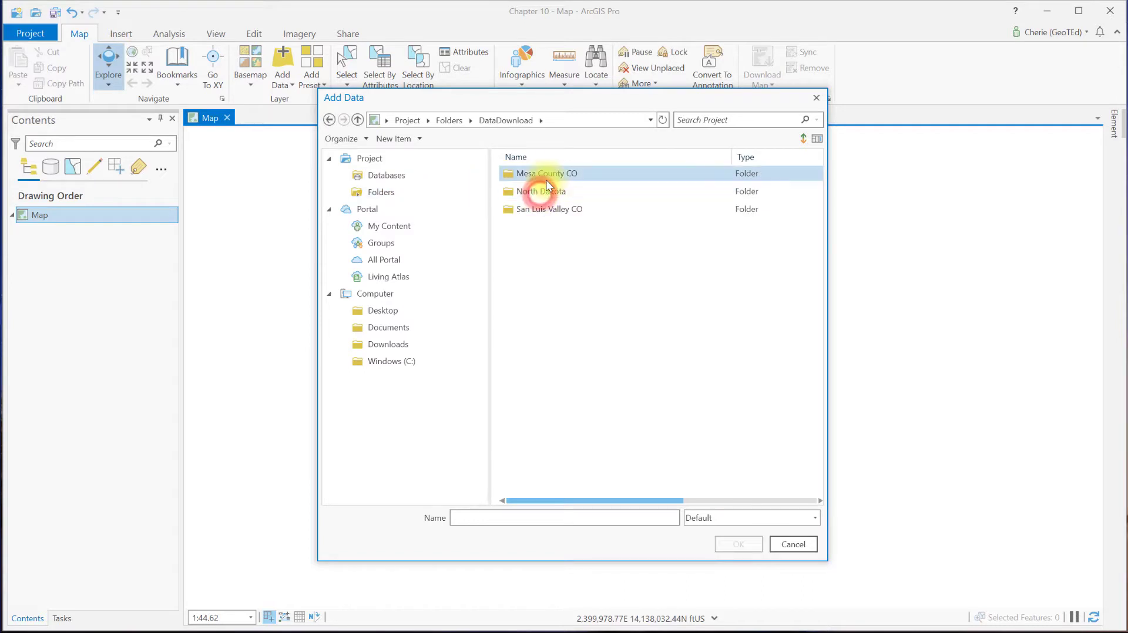
{"action": "double_click", "coordinate": [548, 176]}
{"action": "left_click", "coordinate": [548, 175]}
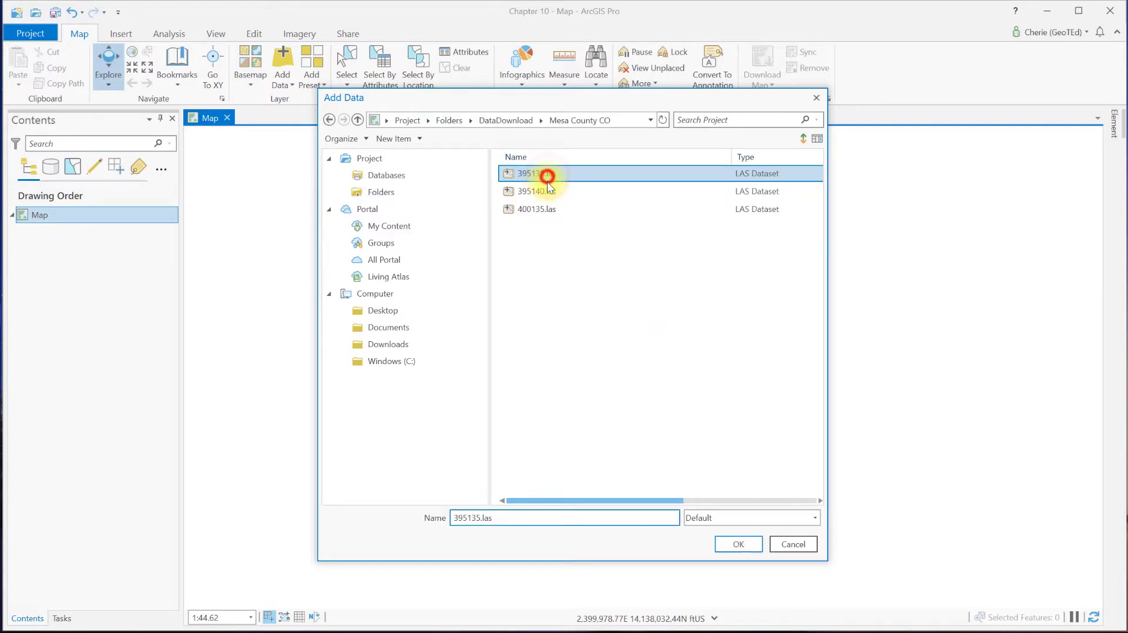
{"action": "left_click", "coordinate": [547, 209], "text": "shift"}
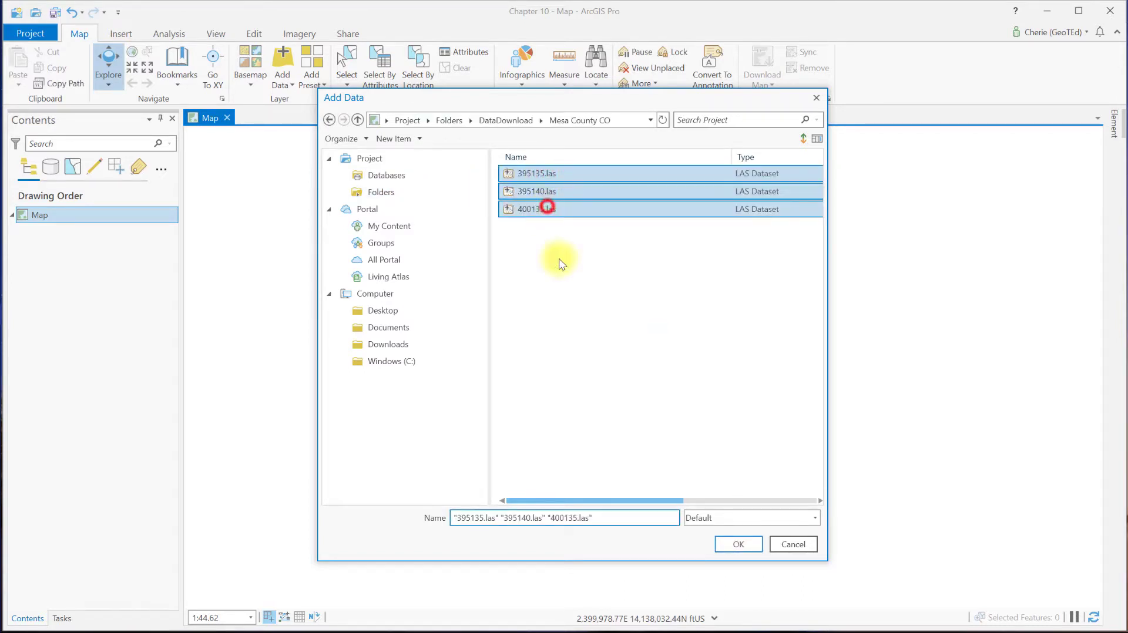
{"action": "left_click", "coordinate": [738, 544]}
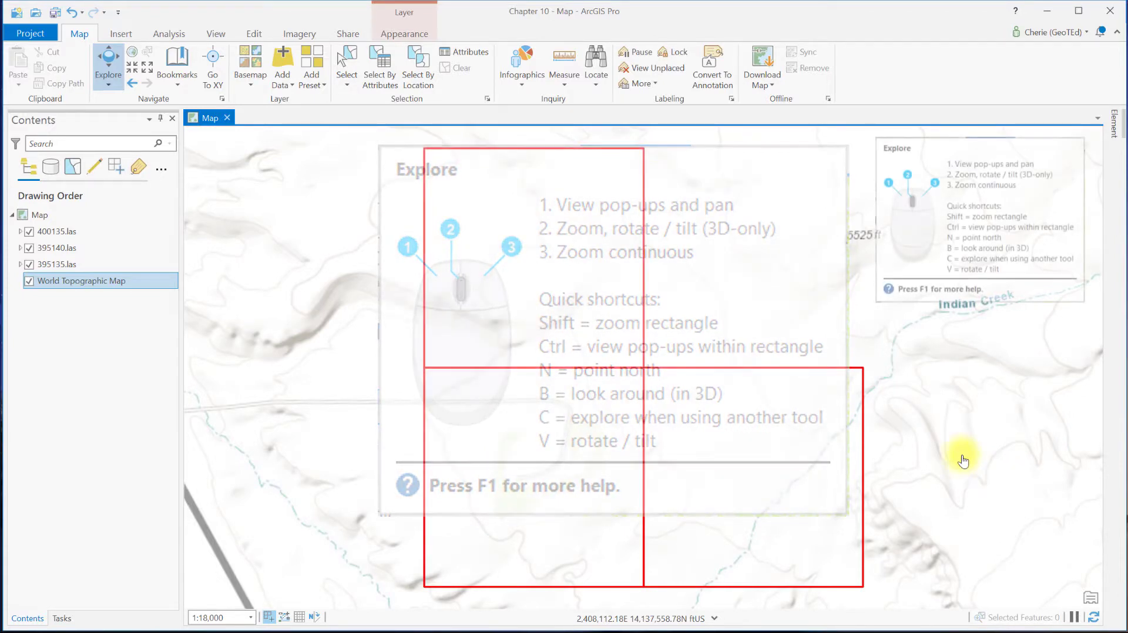
Step: Zoom in and out over the three red LAS tile outlines near Indian Creek
{"action": "scroll", "coordinate": [697, 276], "scroll_direction": "up", "scroll_amount": 5}
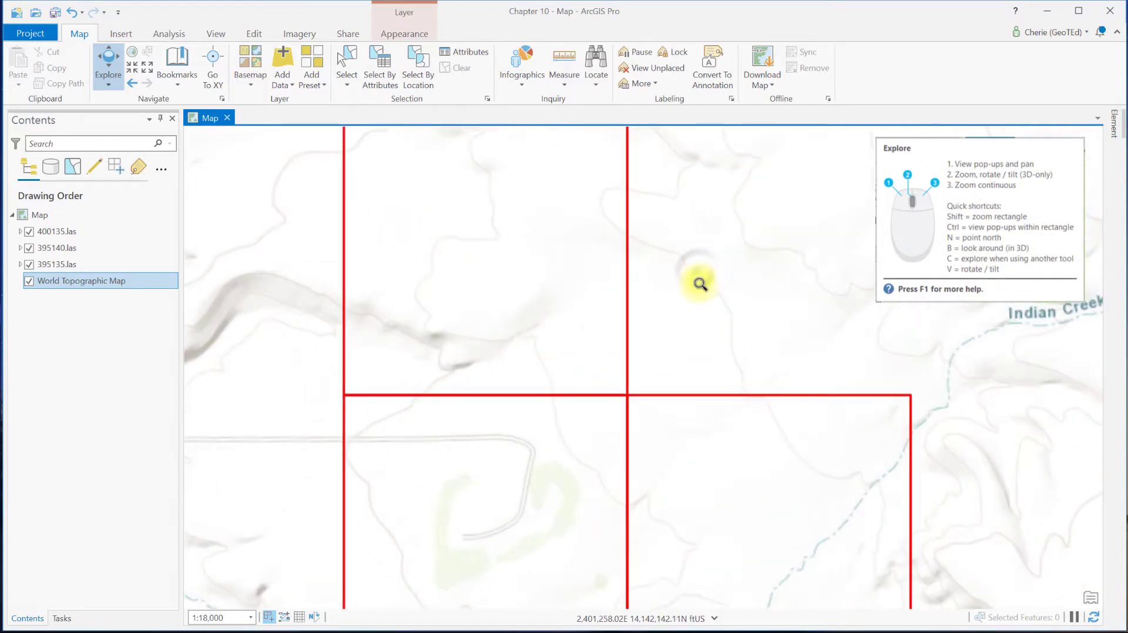
{"action": "scroll", "coordinate": [701, 310], "scroll_direction": "down", "scroll_amount": 5}
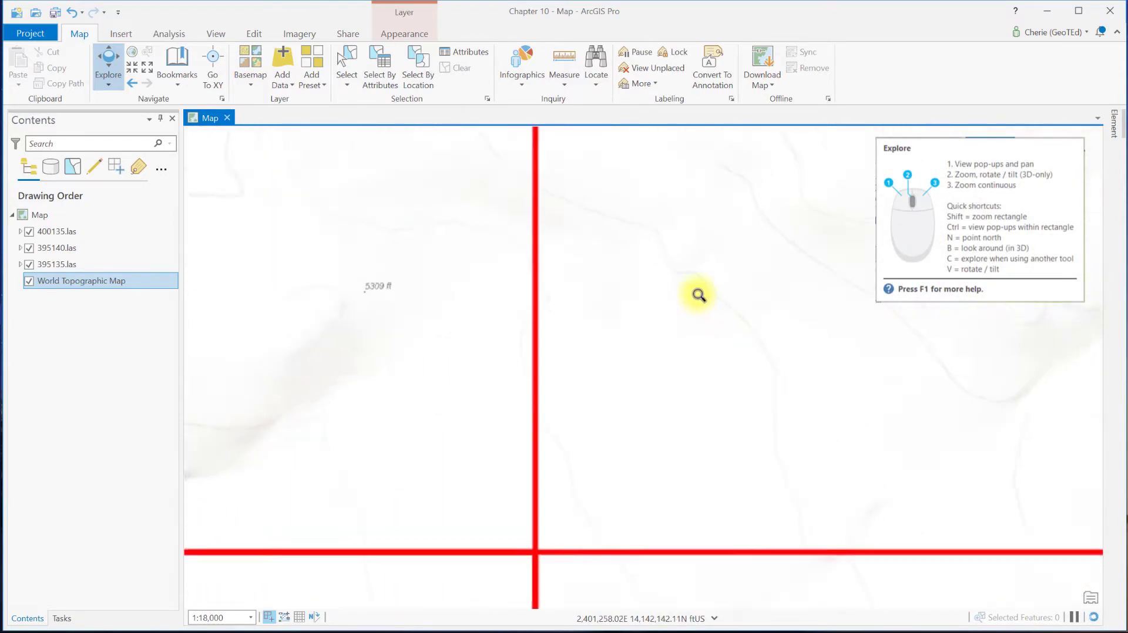
{"action": "scroll", "coordinate": [698, 273], "scroll_direction": "up", "scroll_amount": 3}
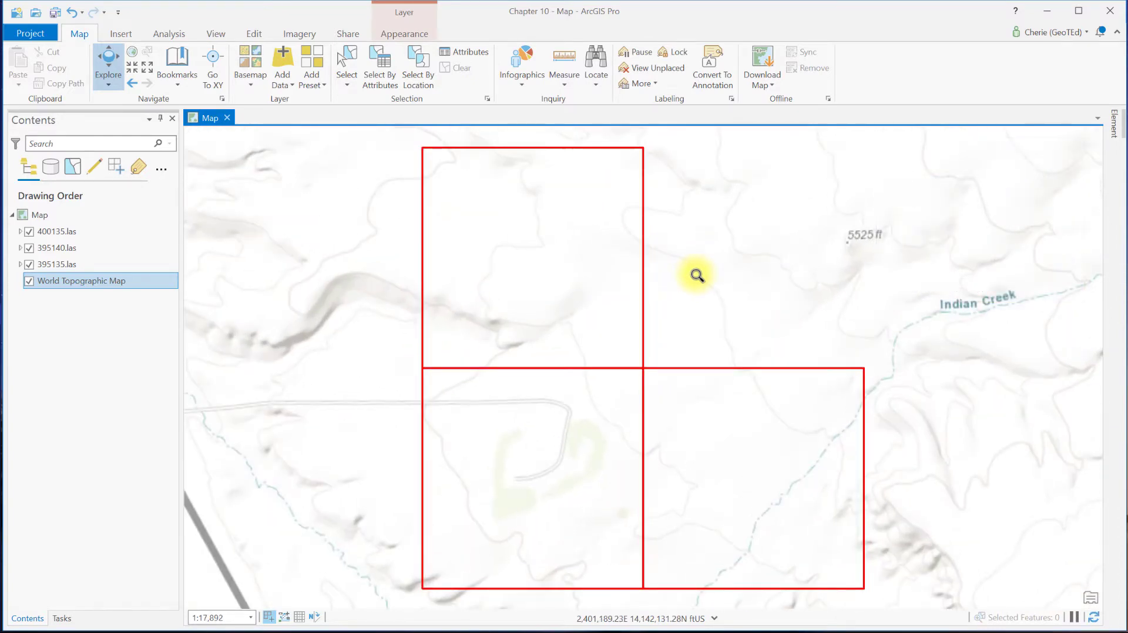
{"action": "scroll", "coordinate": [697, 276], "scroll_direction": "up", "scroll_amount": 4}
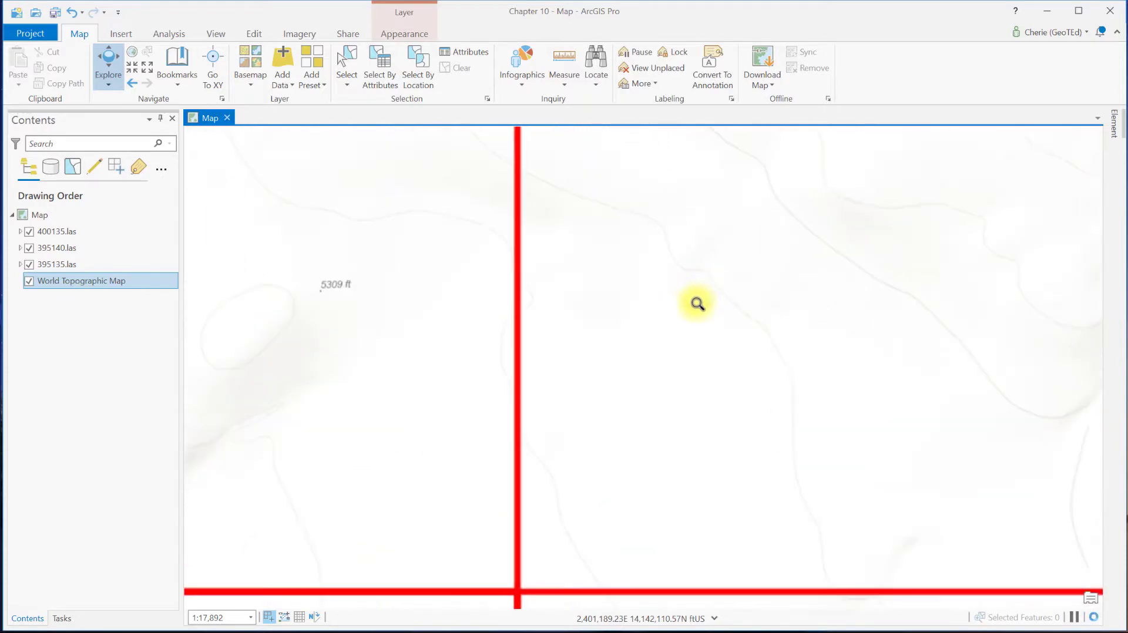
Step: Zoom in until lidar points draw, check a point's 5296.75 ft elevation, then pan across the tiles
{"action": "left_click_drag", "start_coordinate": [606, 371], "coordinate": [748, 365]}
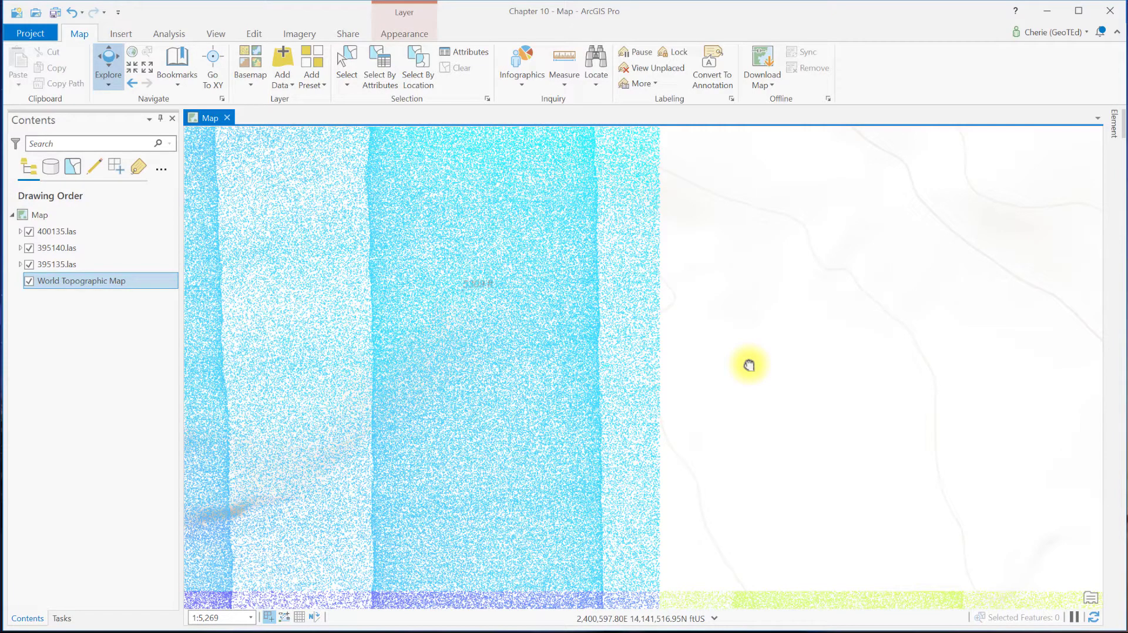
{"action": "scroll", "coordinate": [745, 376], "scroll_direction": "up", "scroll_amount": 3}
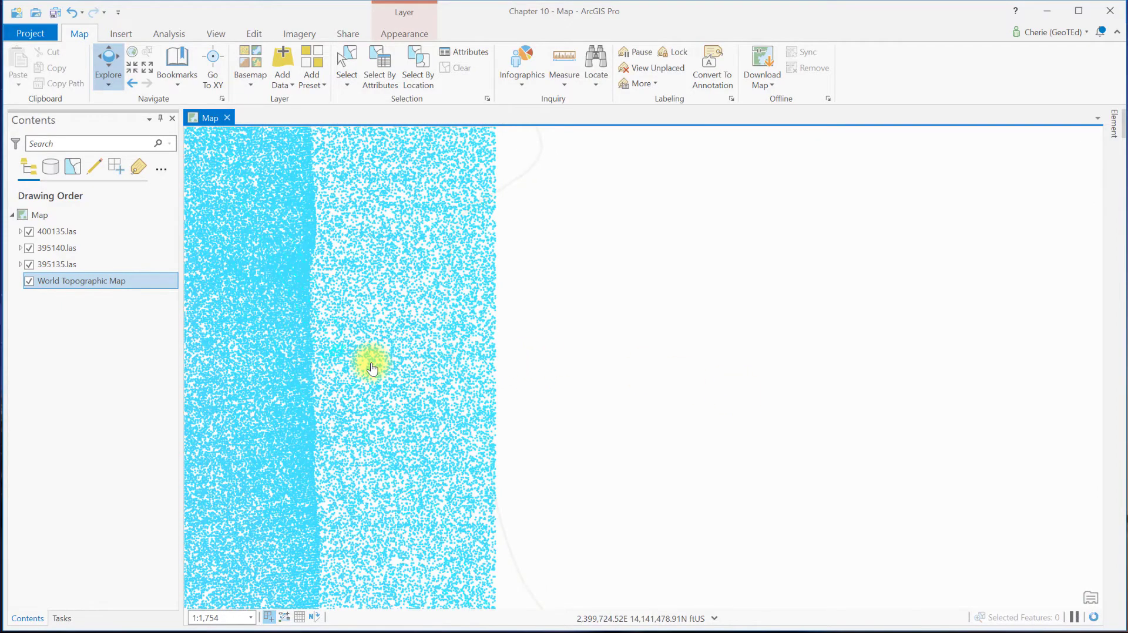
{"action": "left_click_drag", "start_coordinate": [372, 368], "coordinate": [526, 277]}
{"action": "left_click", "coordinate": [526, 277]}
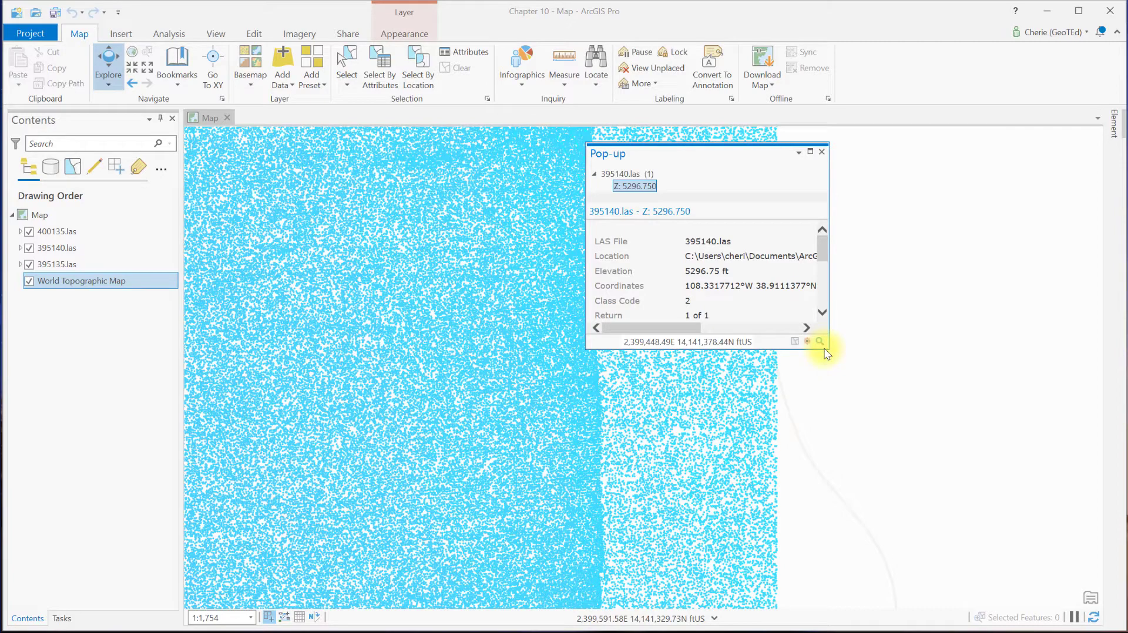
{"action": "left_click", "coordinate": [821, 152]}
{"action": "left_click_drag", "start_coordinate": [519, 474], "coordinate": [579, 202]}
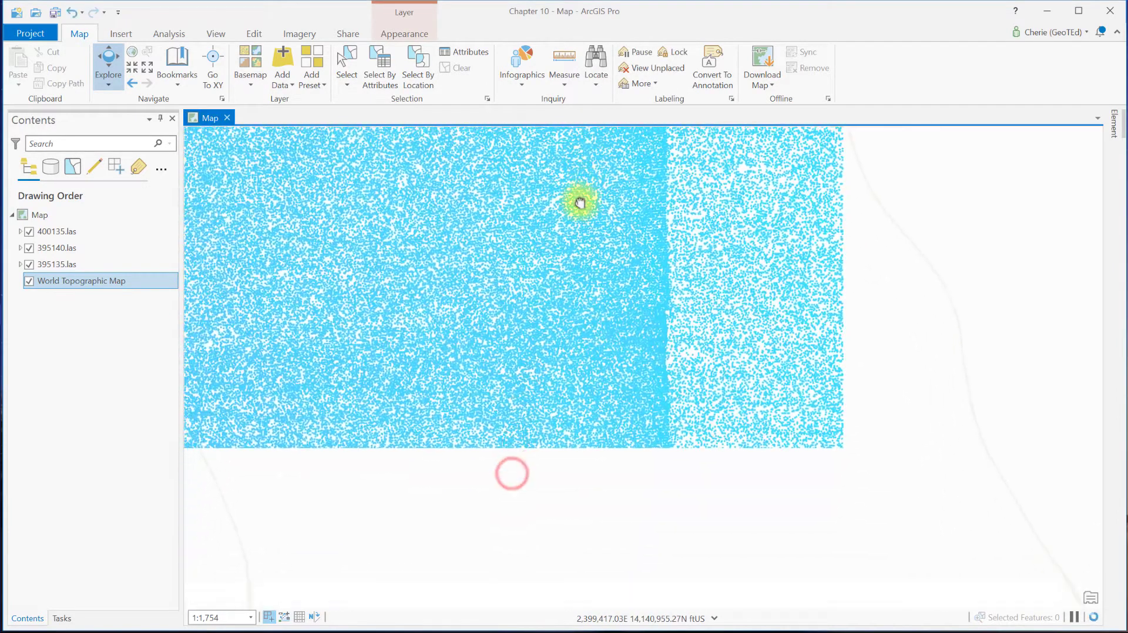
{"action": "left_click_drag", "start_coordinate": [630, 546], "coordinate": [470, 229]}
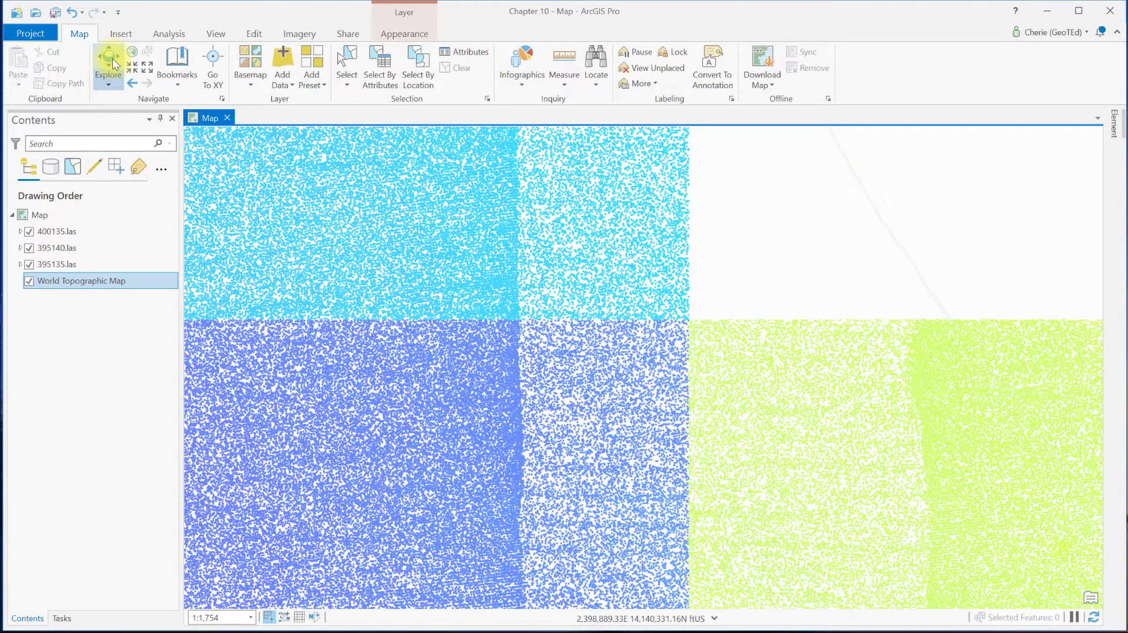
Step: Turn on the on-map Navigator from the View tab and expand it to full form
{"action": "left_click", "coordinate": [215, 34]}
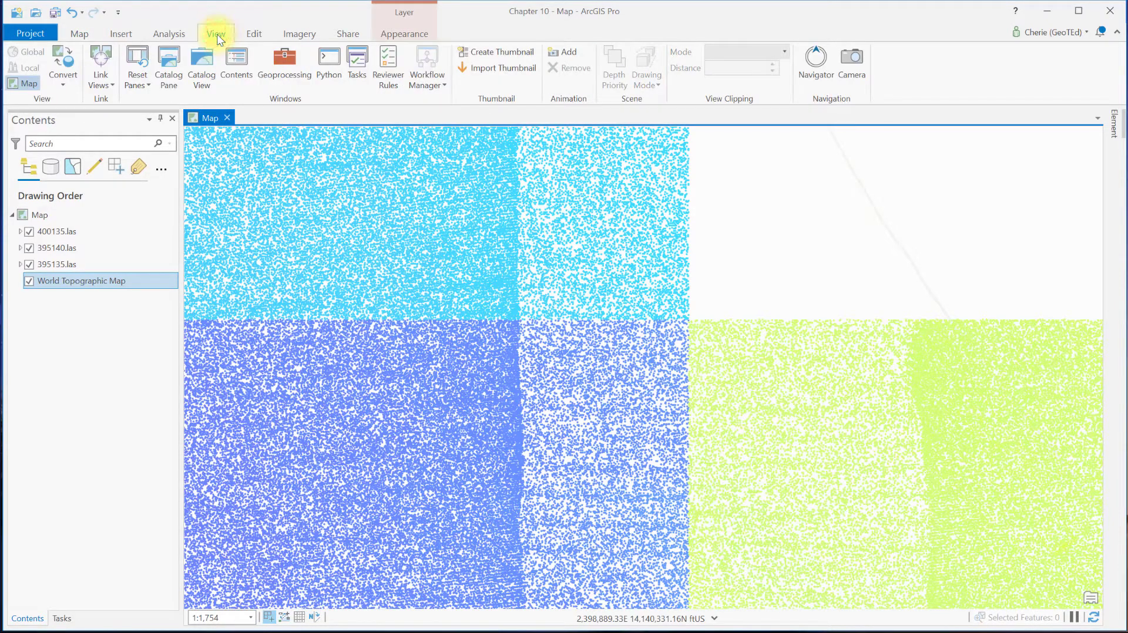
{"action": "left_click", "coordinate": [822, 81]}
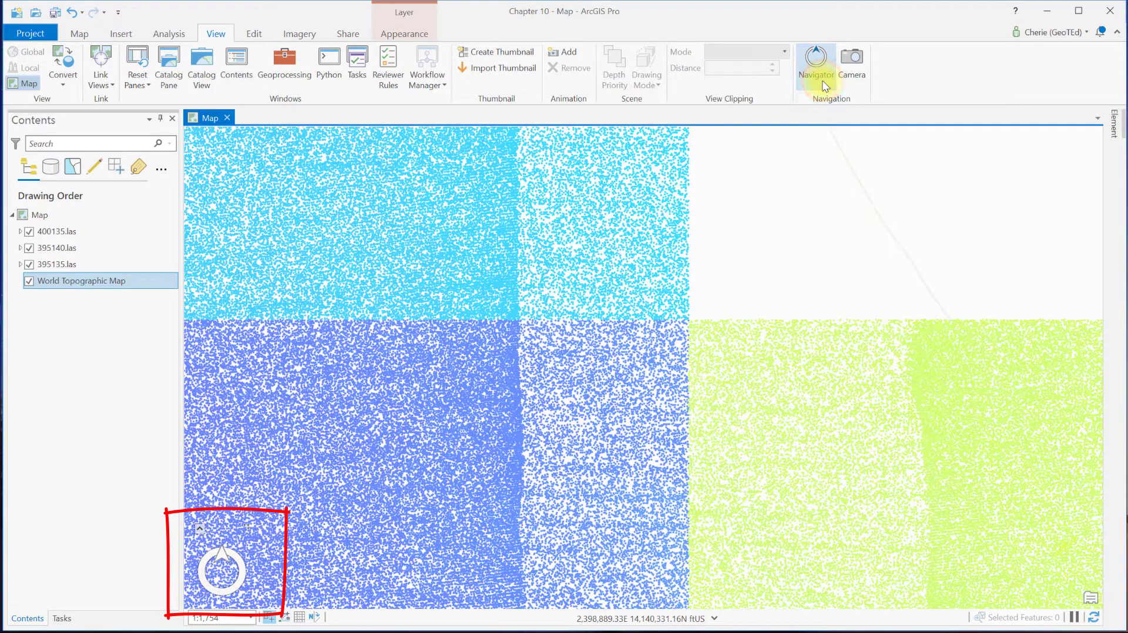
{"action": "left_click", "coordinate": [823, 81]}
{"action": "left_click", "coordinate": [822, 81]}
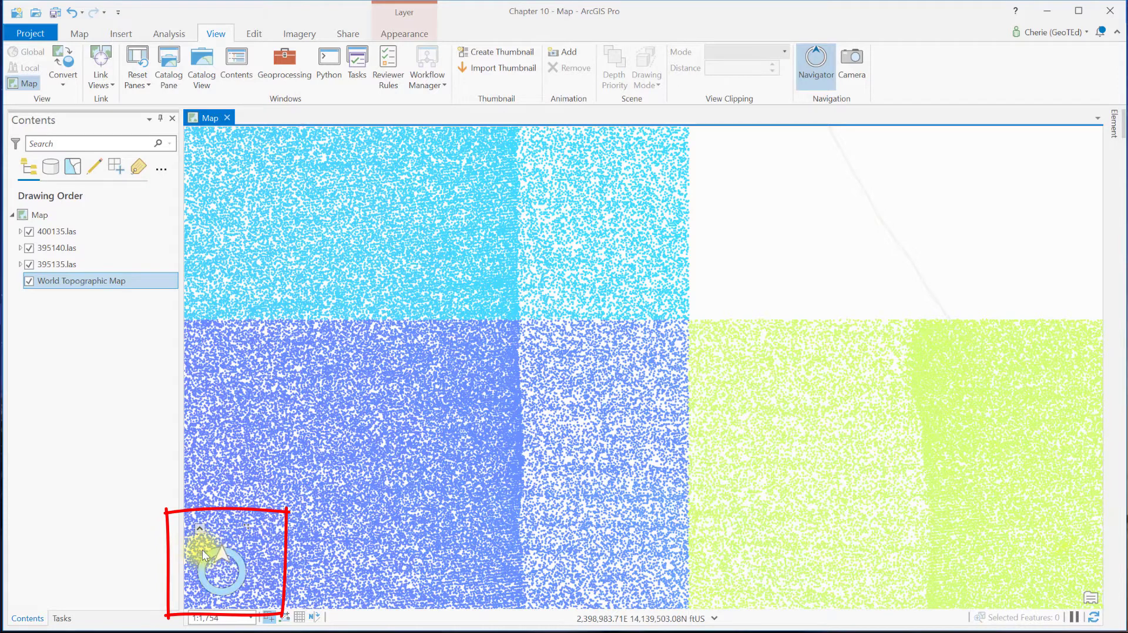
{"action": "left_click", "coordinate": [196, 530]}
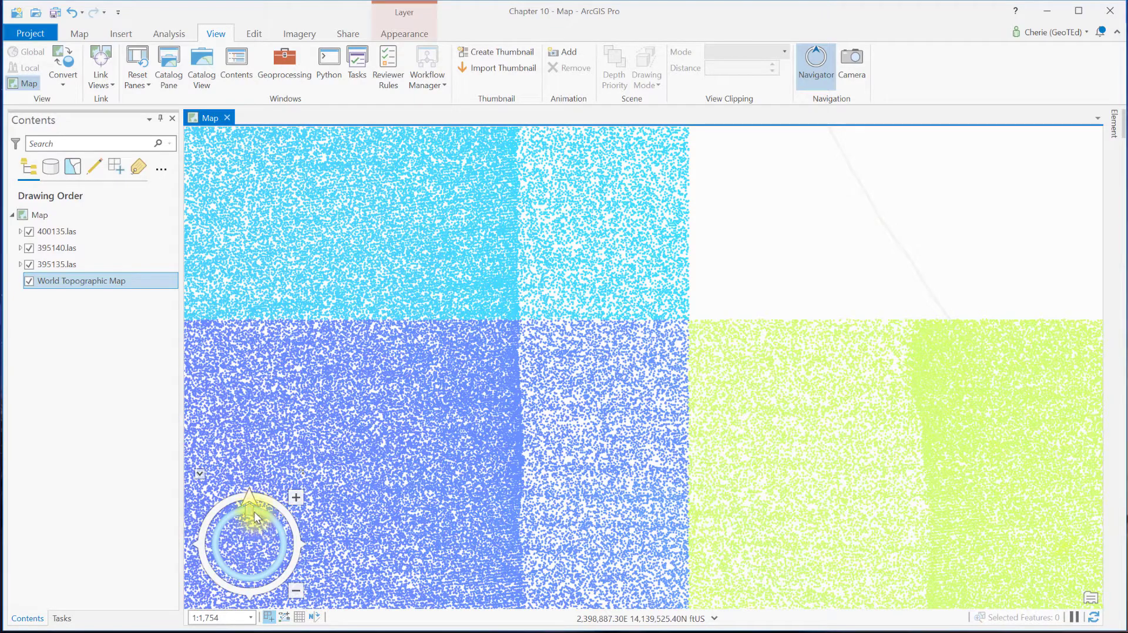
Step: Rotate the map about 30°, zoom in, restore north-up, hide the Navigator, and expand the 400135.las legend
{"action": "left_click_drag", "start_coordinate": [247, 512], "coordinate": [273, 523]}
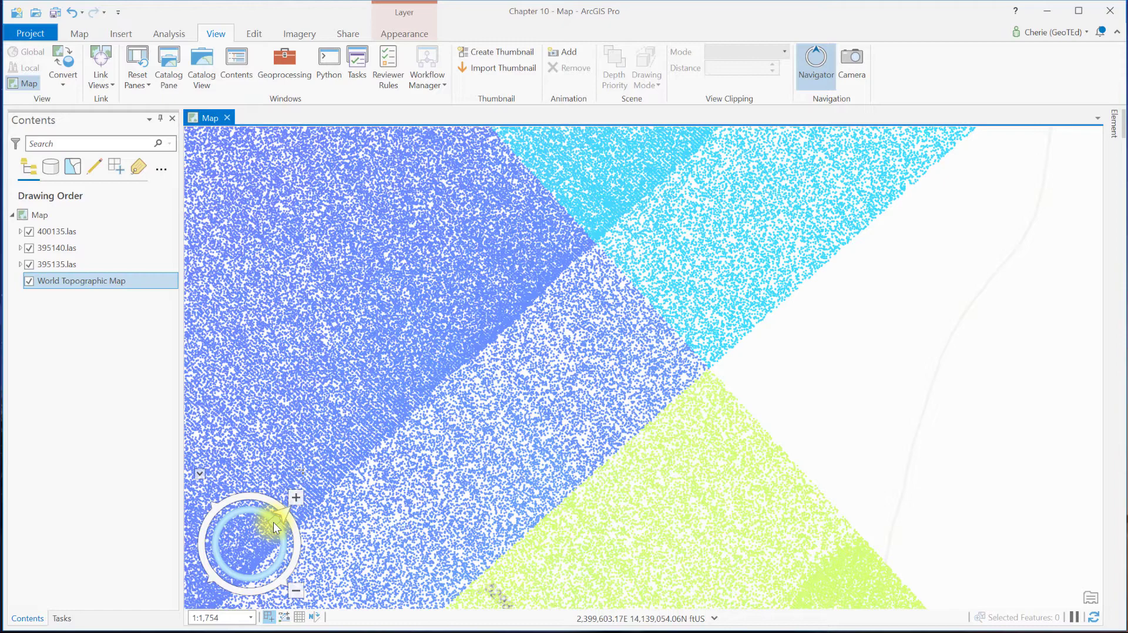
{"action": "left_click", "coordinate": [296, 496]}
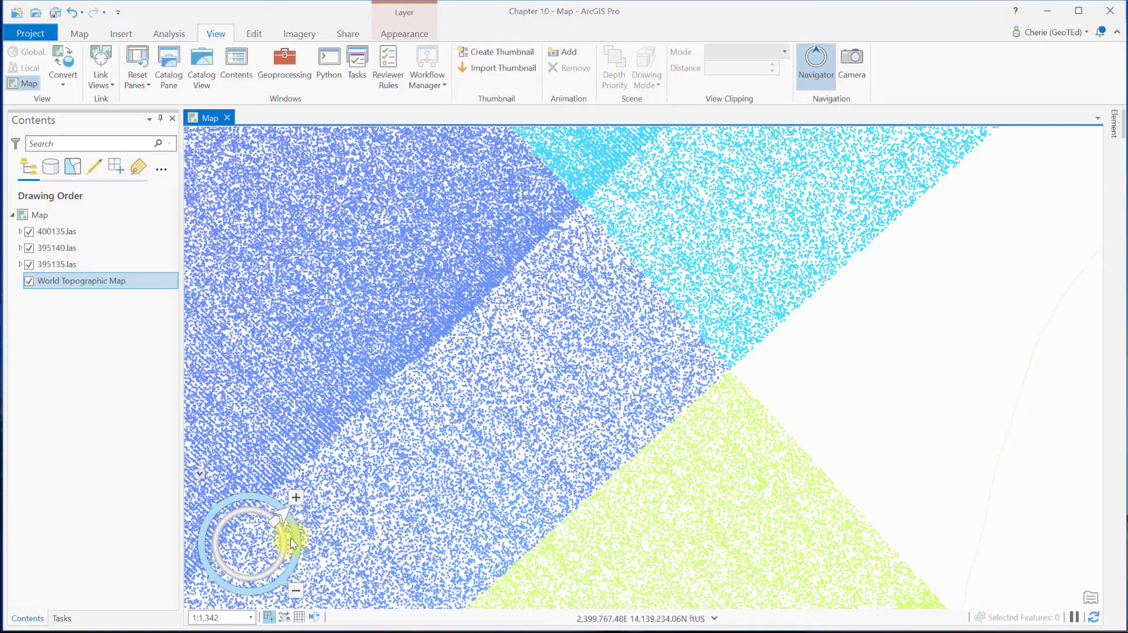
{"action": "left_click", "coordinate": [283, 513]}
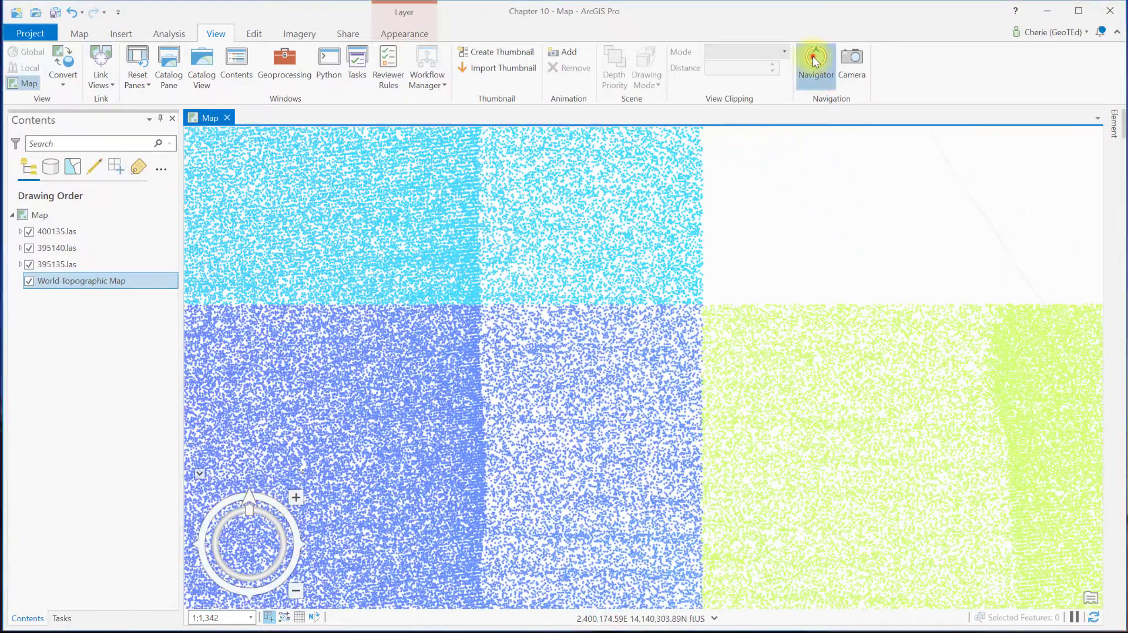
{"action": "left_click", "coordinate": [814, 61]}
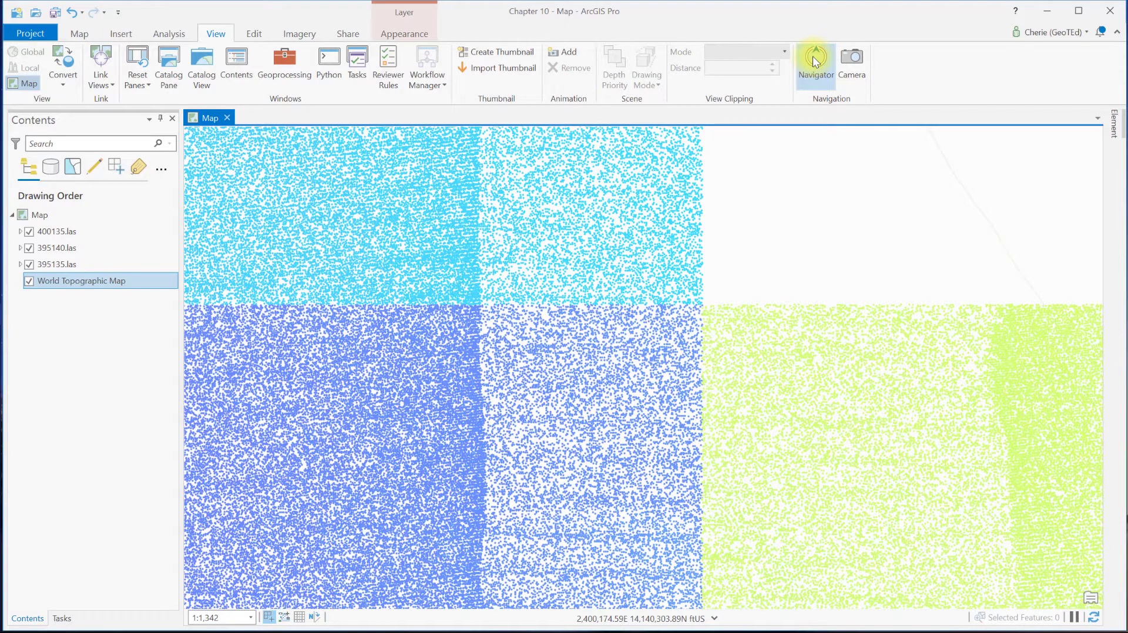
{"action": "left_click", "coordinate": [20, 231]}
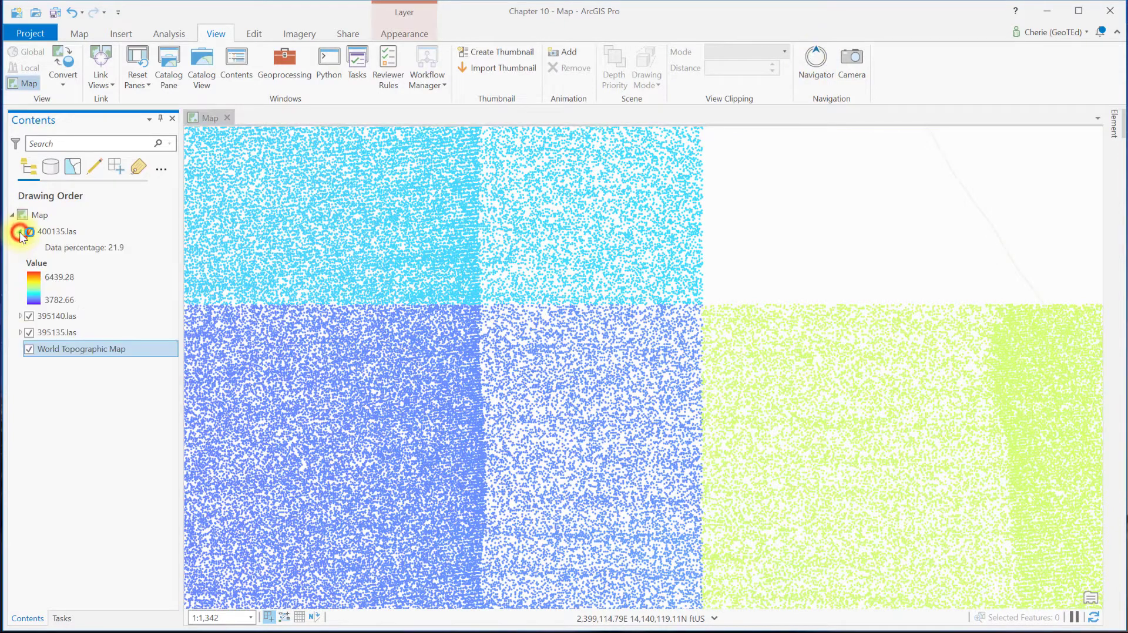
Step: Expand the 395140.las and 395135.las legends, zoom to 1:220, and identify boundary points (5296.69 ft, 5296.85 ft)
{"action": "left_click", "coordinate": [20, 317]}
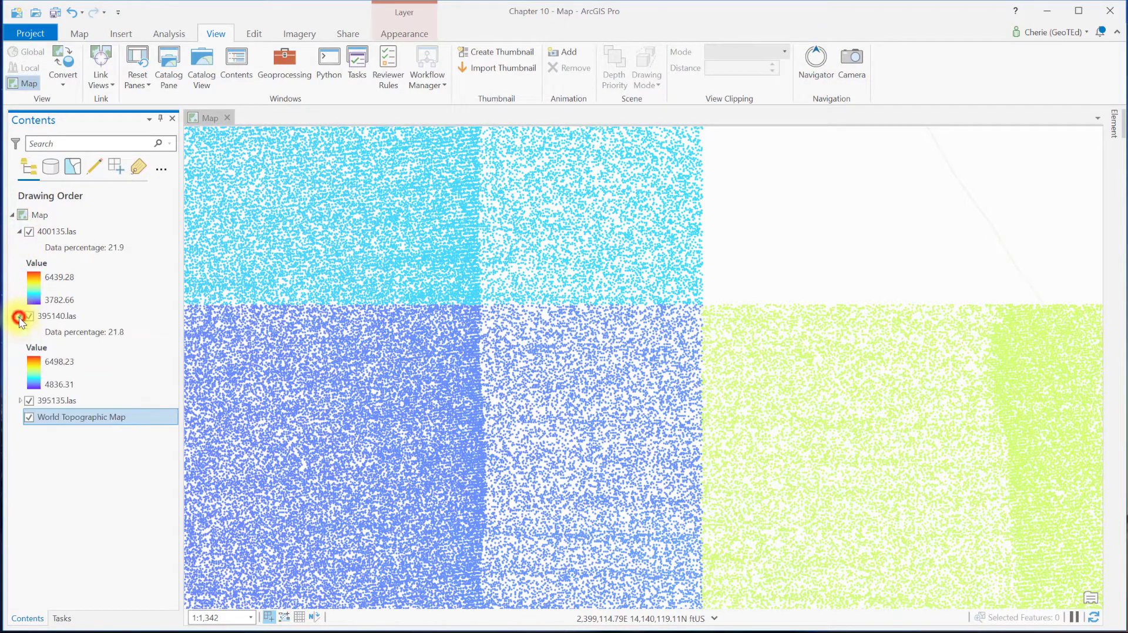
{"action": "left_click", "coordinate": [20, 401]}
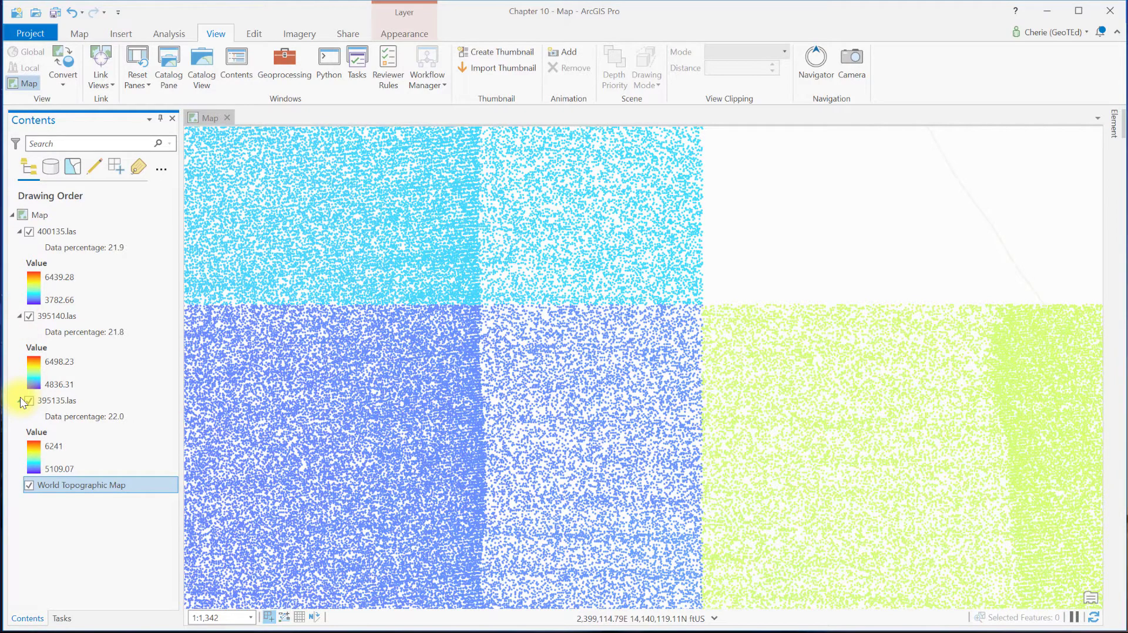
{"action": "scroll", "coordinate": [569, 320], "scroll_direction": "up", "scroll_amount": 5}
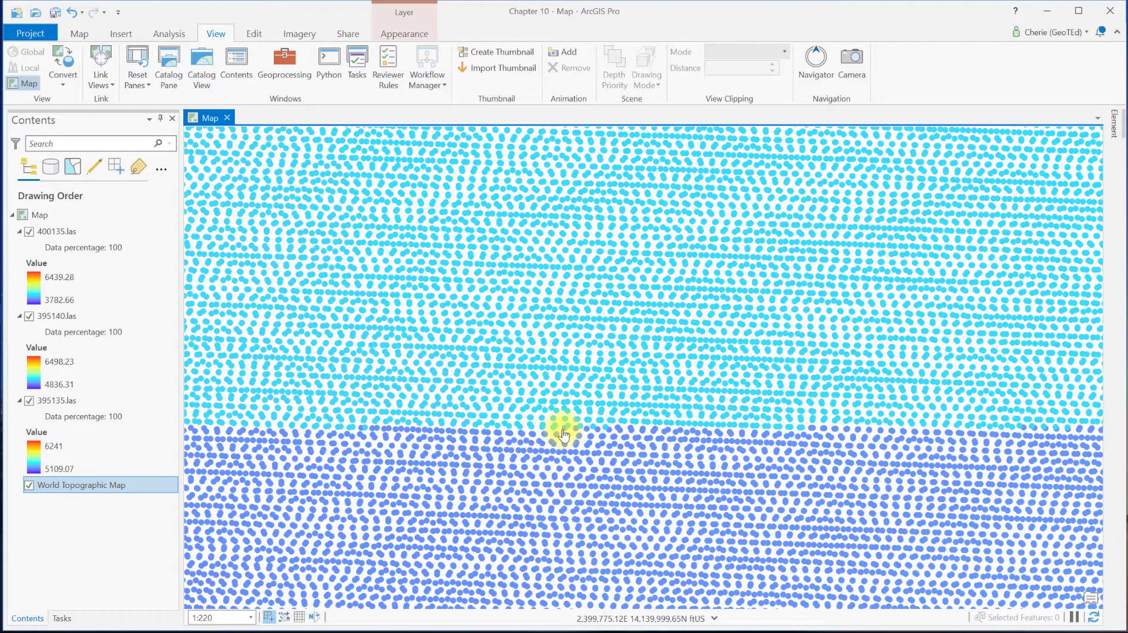
{"action": "left_click", "coordinate": [565, 435]}
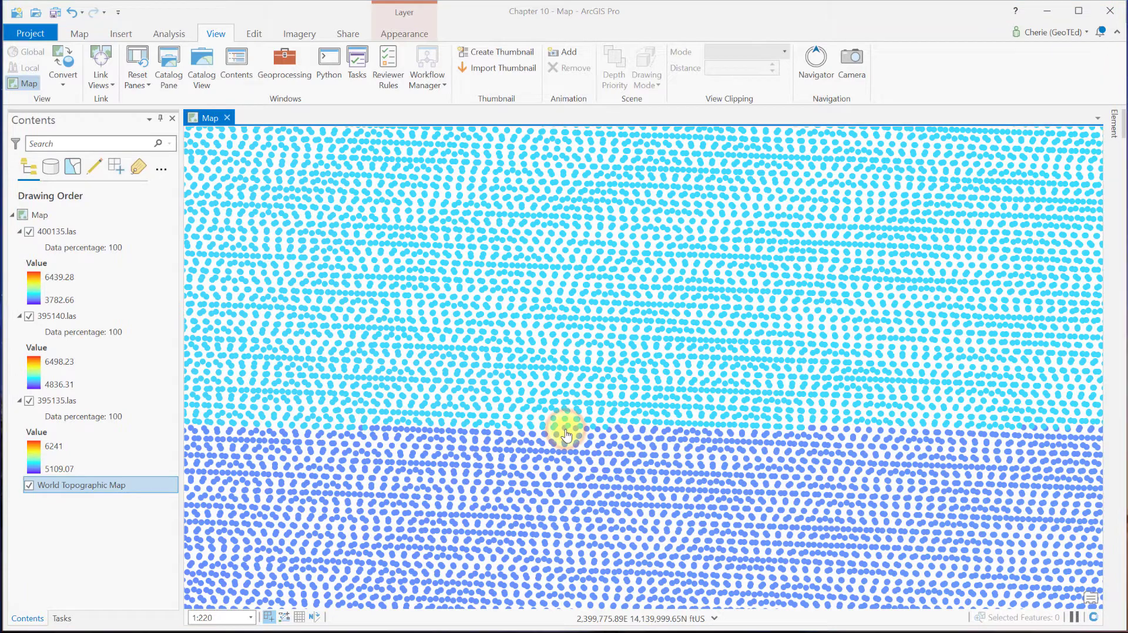
{"action": "left_click", "coordinate": [567, 433]}
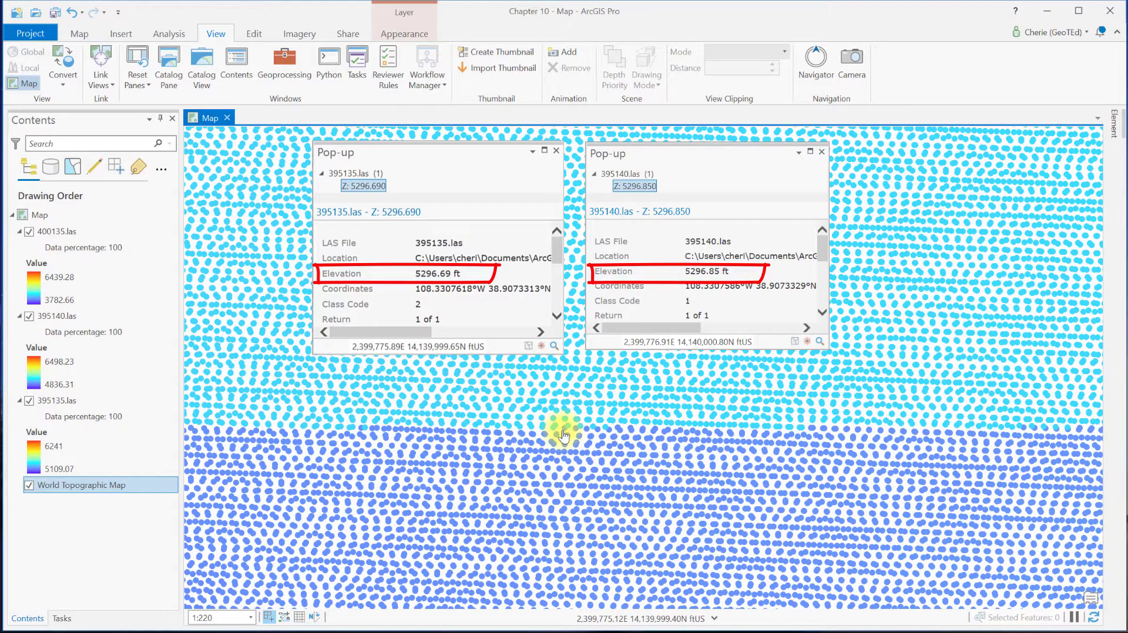
Step: Identify another point on the 395135.las / 395140.las tile boundary to compare elevations
{"action": "left_click", "coordinate": [563, 436]}
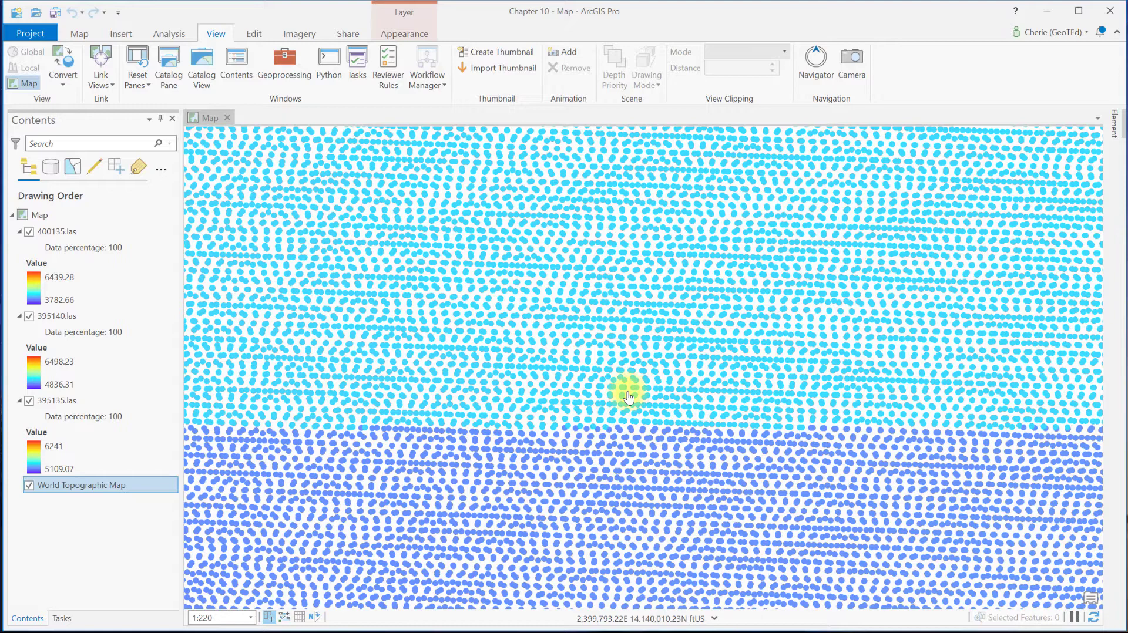
Step: Zoom out and insert a new local scene with a Topographic basemap over WorldElevation3D ground
{"action": "scroll", "coordinate": [628, 398], "scroll_direction": "down", "scroll_amount": 10}
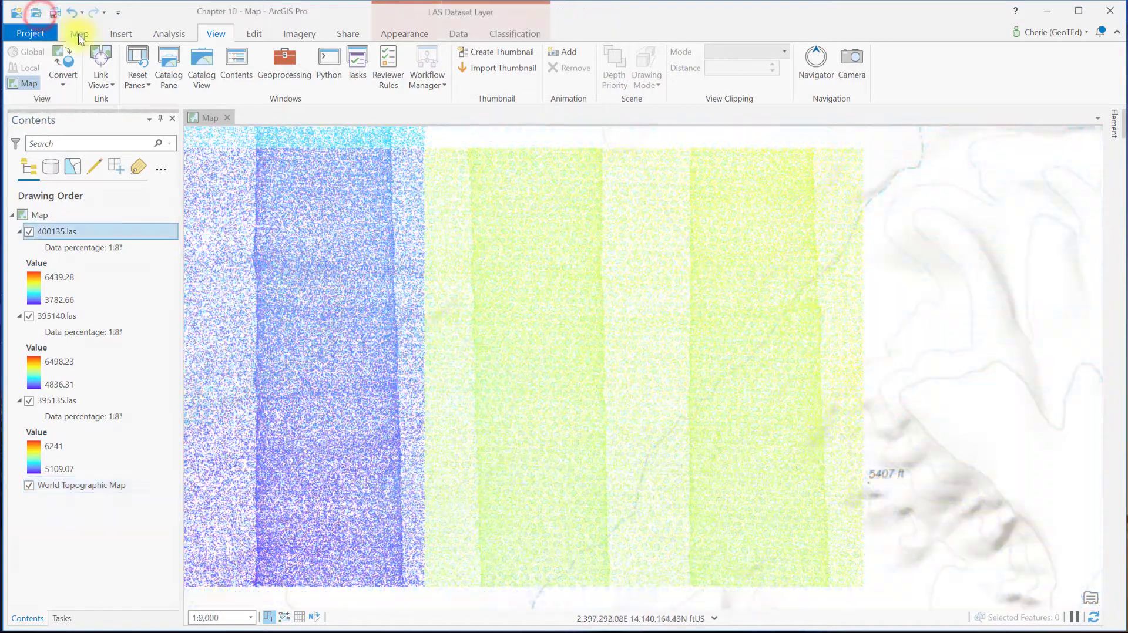
{"action": "left_click", "coordinate": [121, 35]}
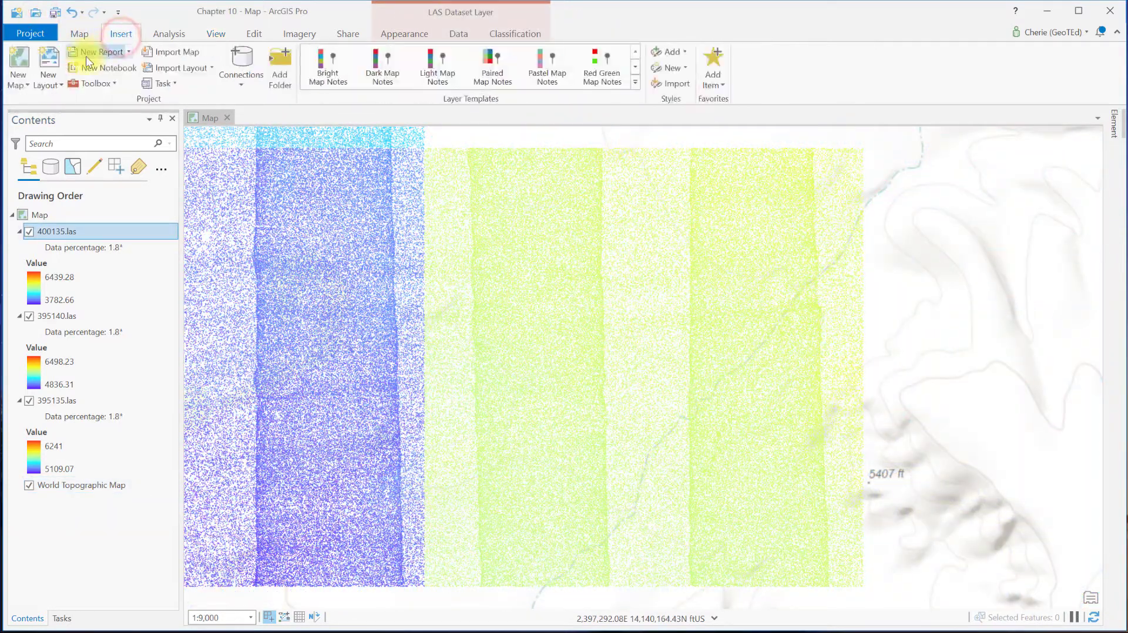
{"action": "left_click", "coordinate": [27, 87]}
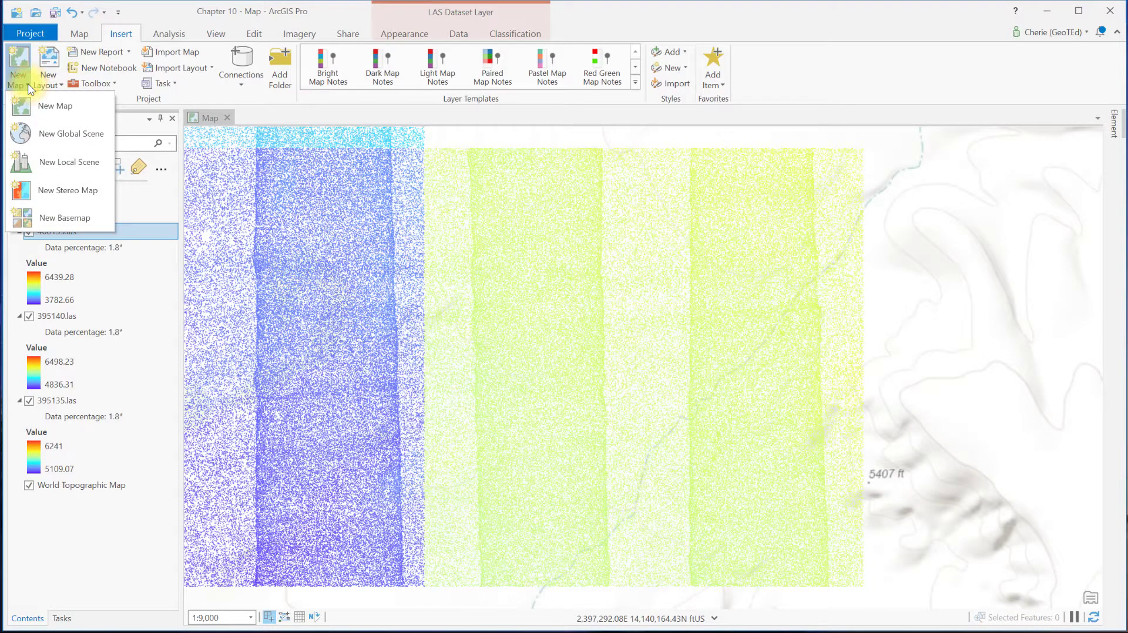
{"action": "left_click", "coordinate": [22, 161]}
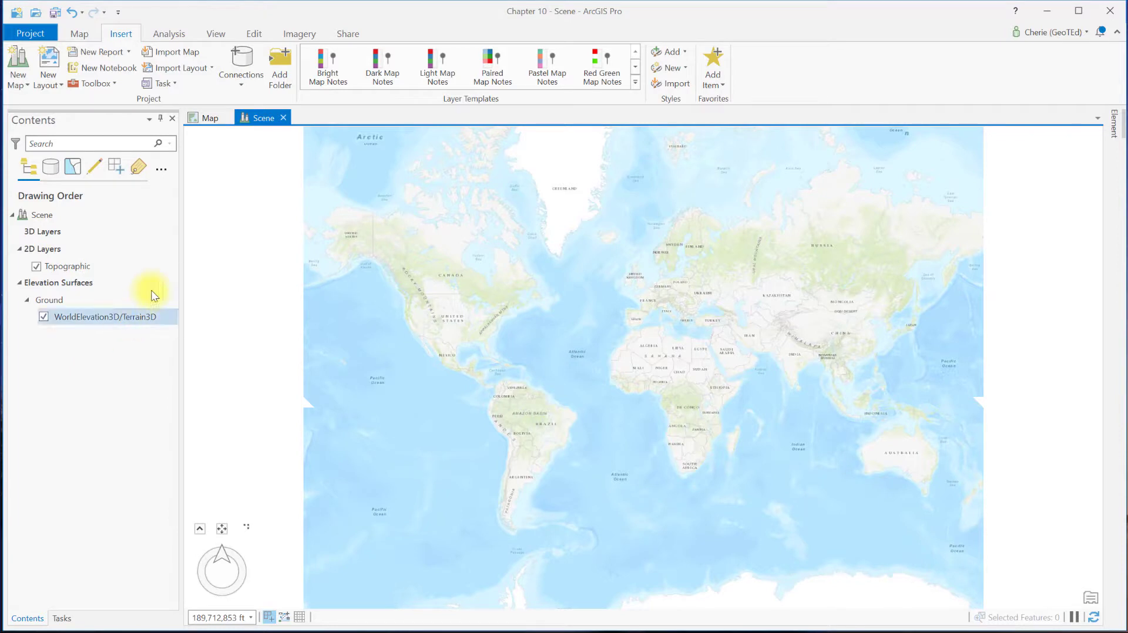
Step: Add all nine LAS files from DataDownload > North Dakota to the scene and pan to view them
{"action": "left_click", "coordinate": [79, 33]}
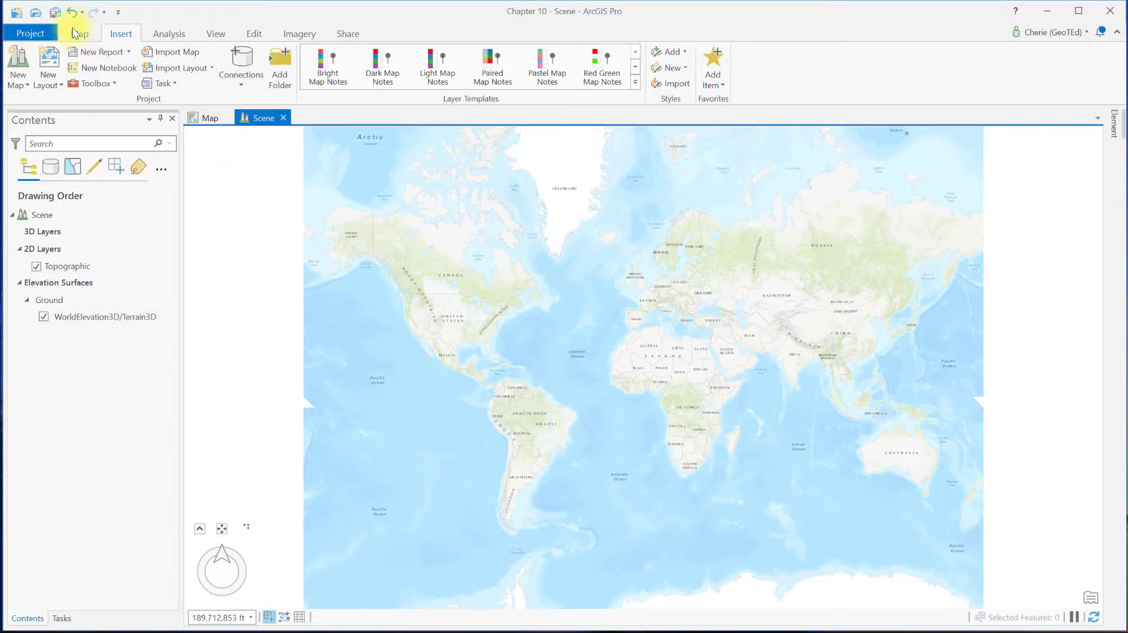
{"action": "left_click", "coordinate": [282, 82]}
{"action": "left_click", "coordinate": [297, 111]}
{"action": "left_click", "coordinate": [381, 192]}
{"action": "double_click", "coordinate": [517, 191]}
{"action": "double_click", "coordinate": [530, 193]}
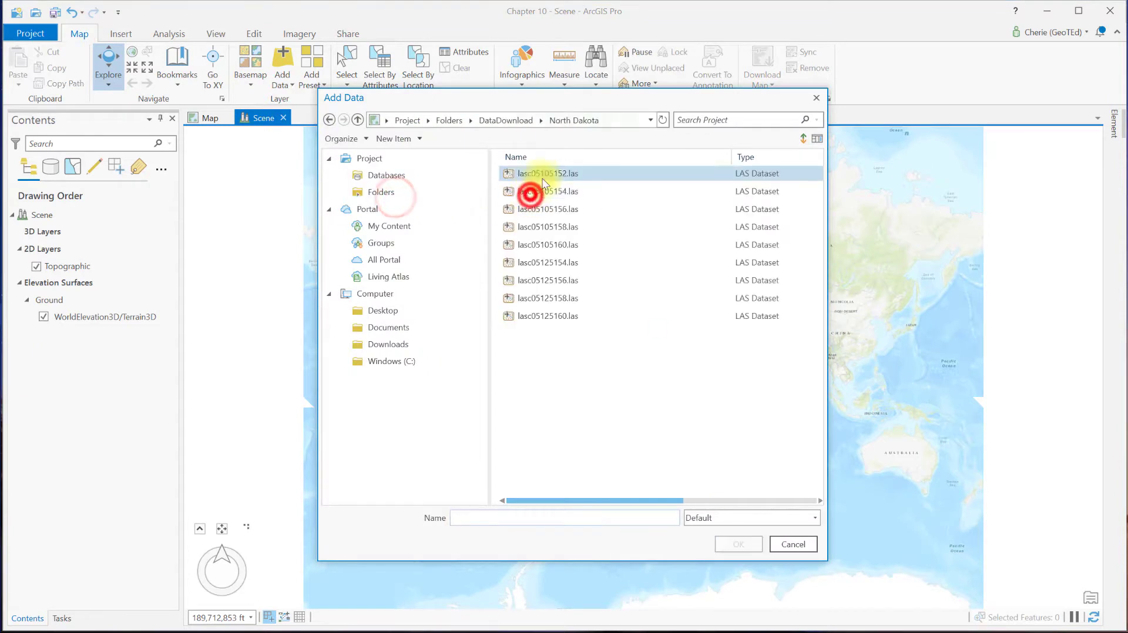
{"action": "left_click", "coordinate": [536, 316], "text": "shift"}
{"action": "left_click", "coordinate": [729, 542]}
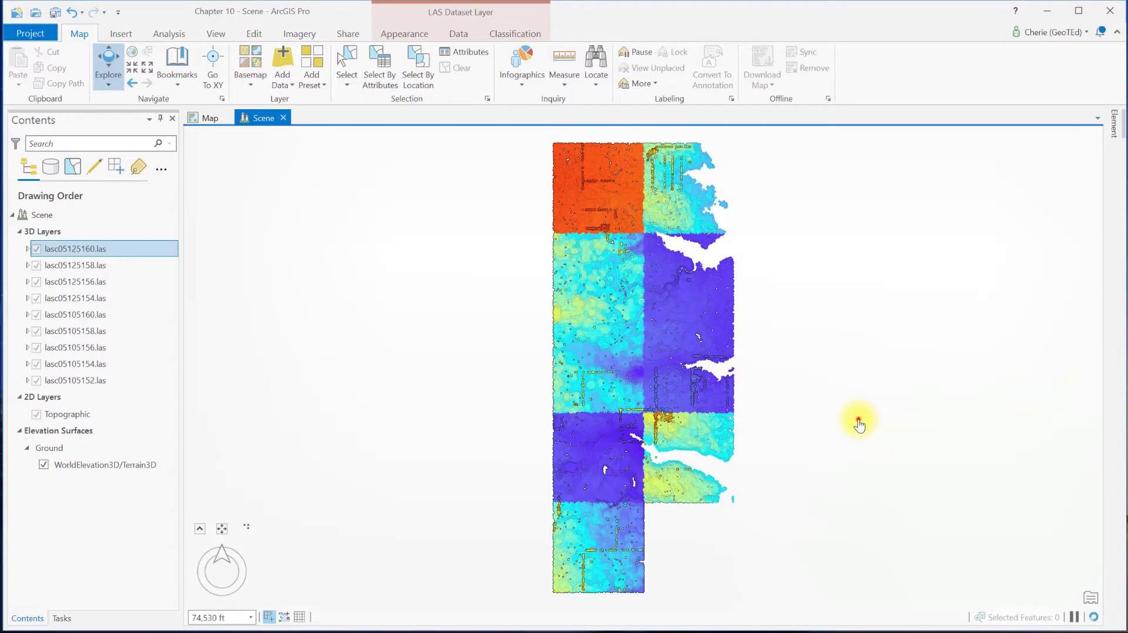
{"action": "left_click_drag", "start_coordinate": [858, 423], "coordinate": [685, 421]}
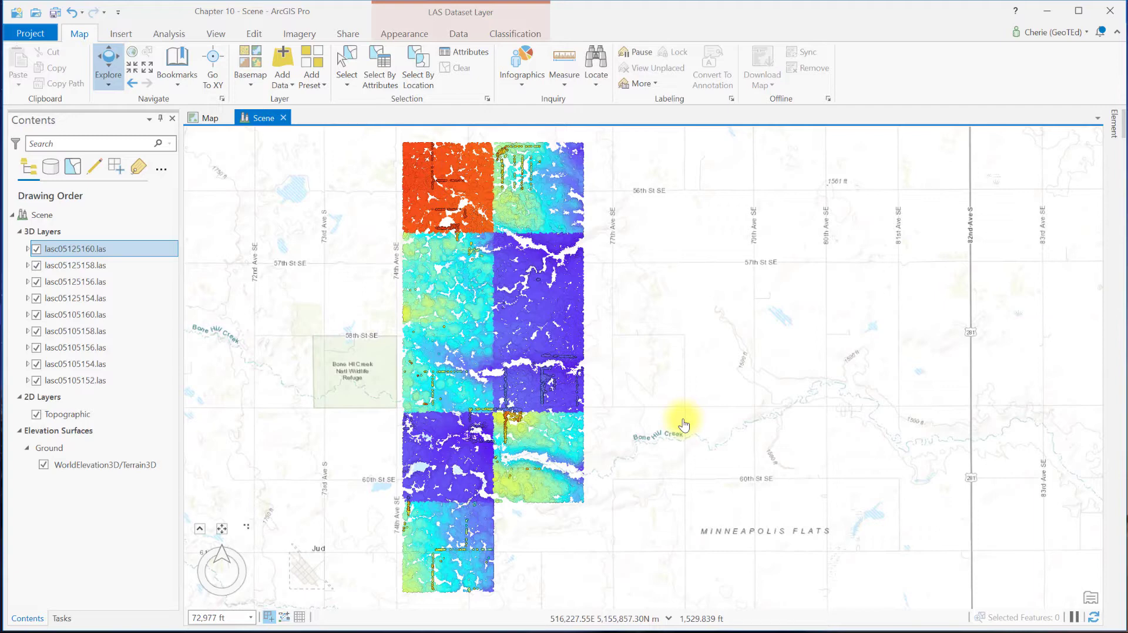
Step: Expand the lasc05125160.las and lasc05125158.las legends and identify a point at 508.79 m elevation
{"action": "left_click", "coordinate": [27, 248]}
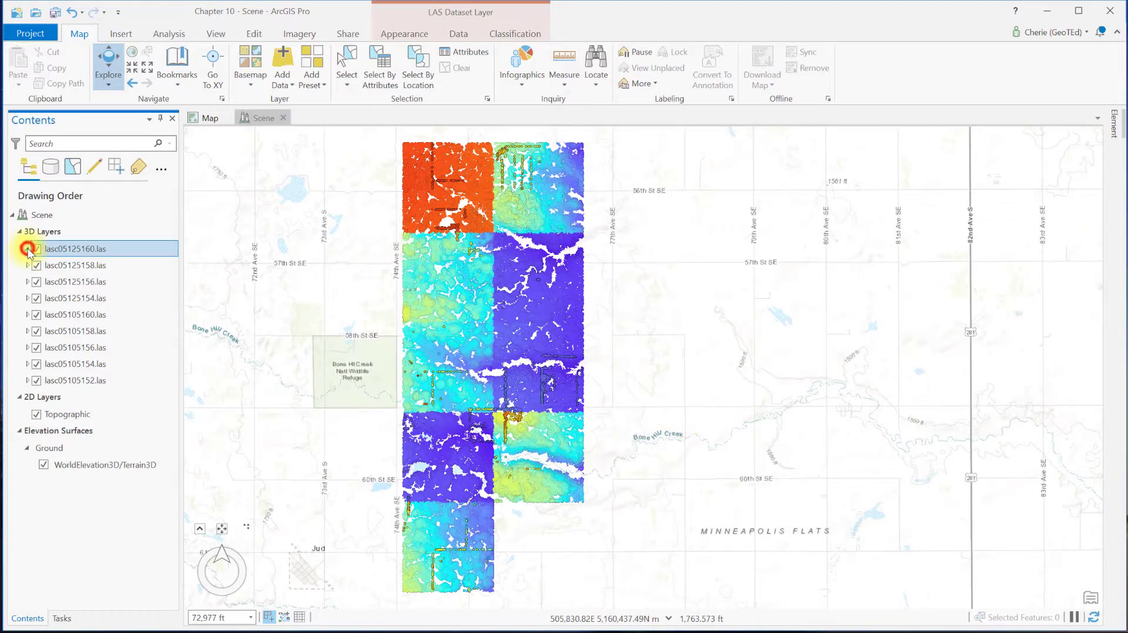
{"action": "left_click", "coordinate": [28, 334]}
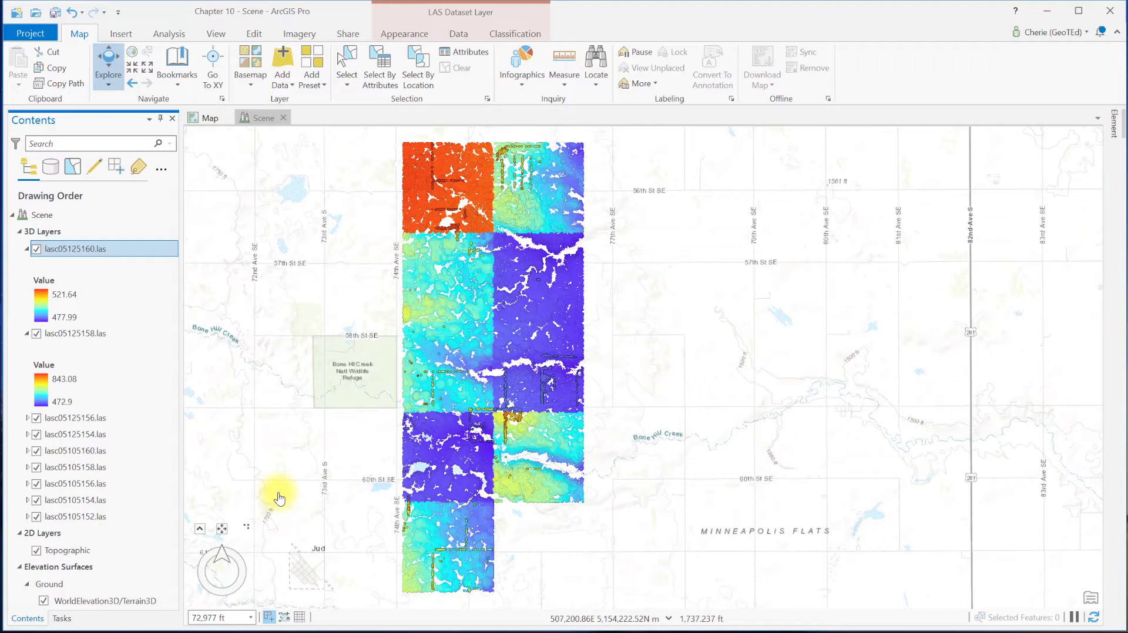
{"action": "left_click", "coordinate": [452, 334]}
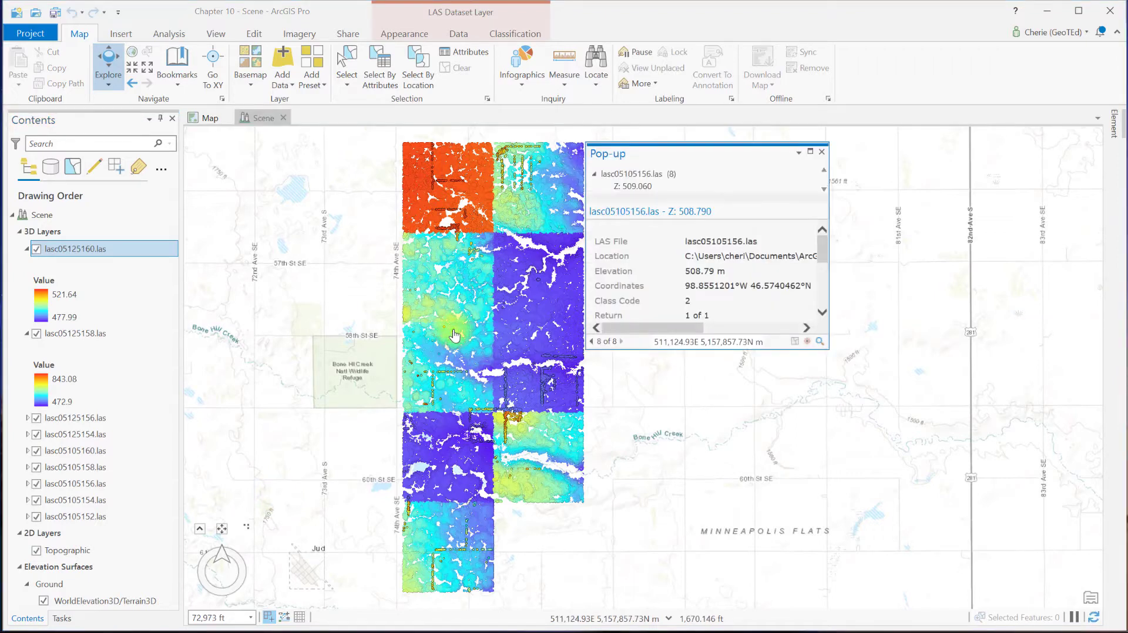
{"action": "left_click", "coordinate": [822, 152]}
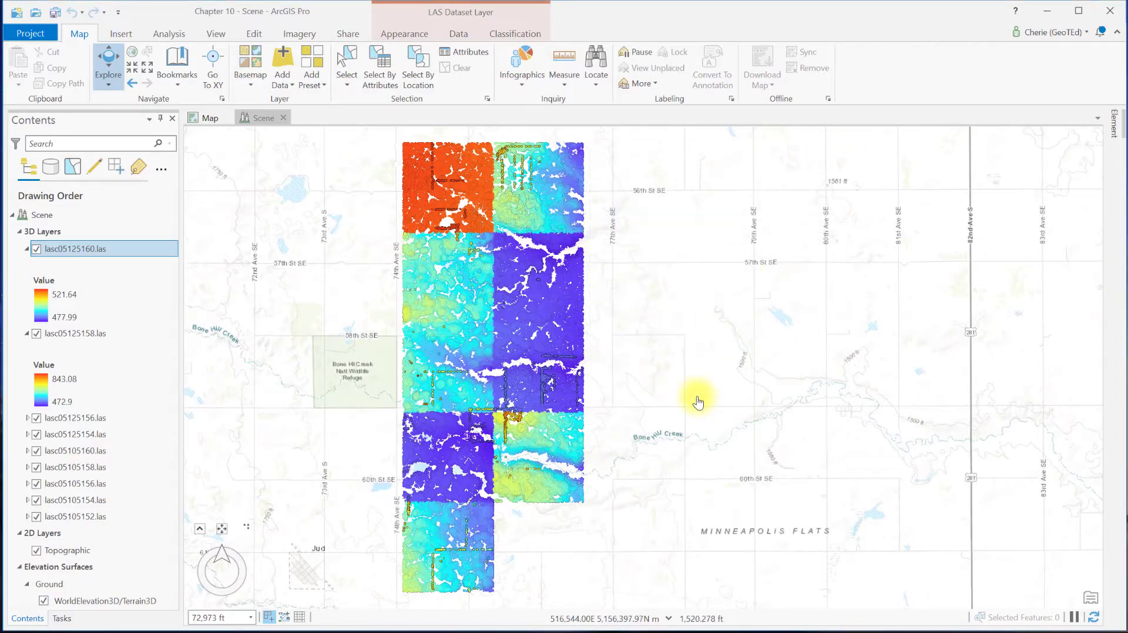
Step: Zoom in close on the orange structure where the lower North Dakota tiles meet, with View commands shown
{"action": "scroll", "coordinate": [508, 423], "scroll_direction": "up", "scroll_amount": 5}
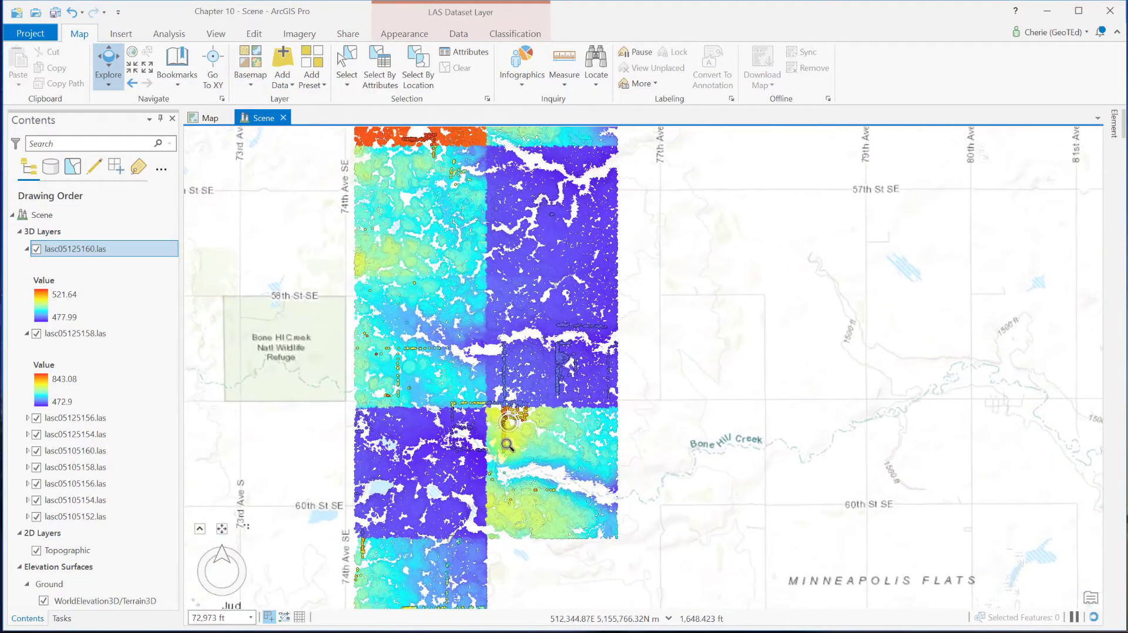
{"action": "scroll", "coordinate": [507, 463], "scroll_direction": "up", "scroll_amount": 5}
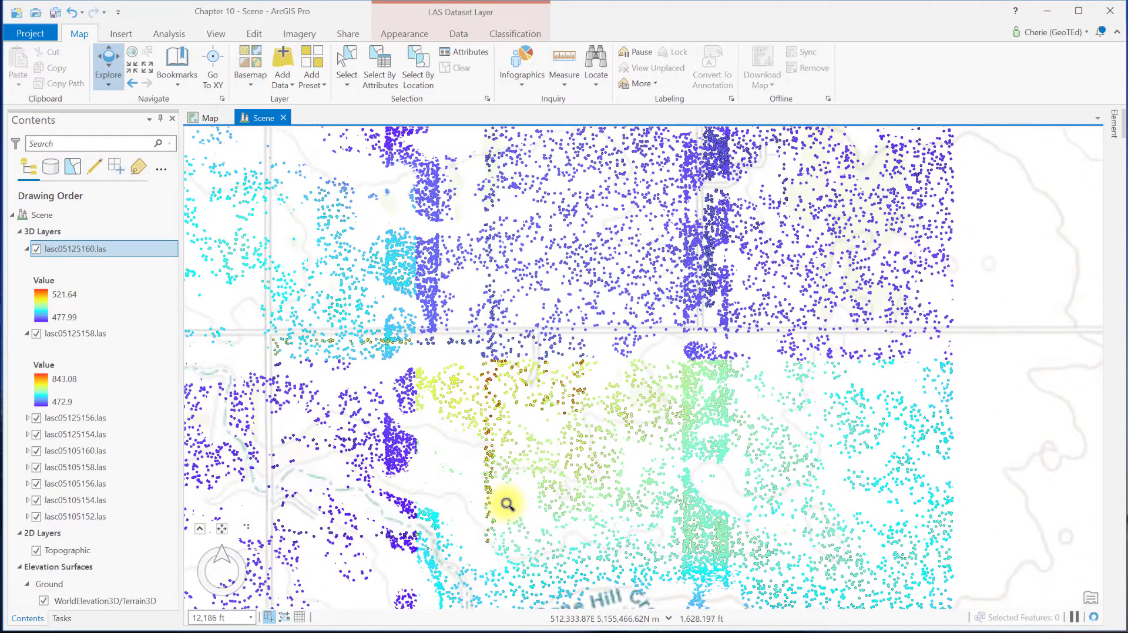
{"action": "left_click", "coordinate": [220, 38]}
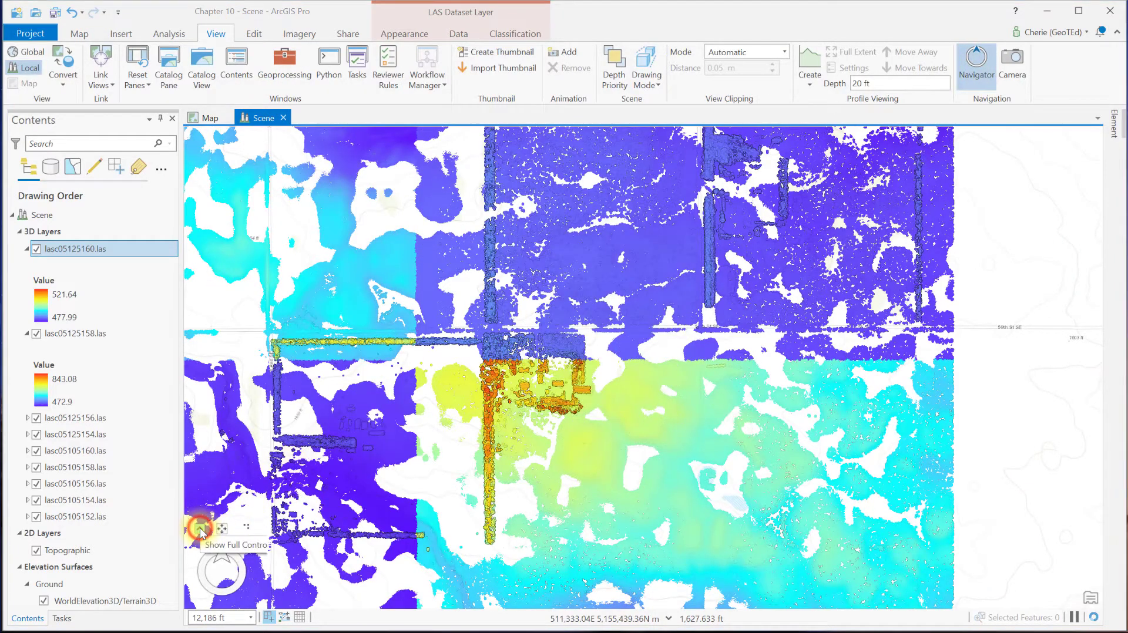
Step: Turn on the full navigator, rotate the scene 90°, then return it to north-up
{"action": "left_click", "coordinate": [200, 531]}
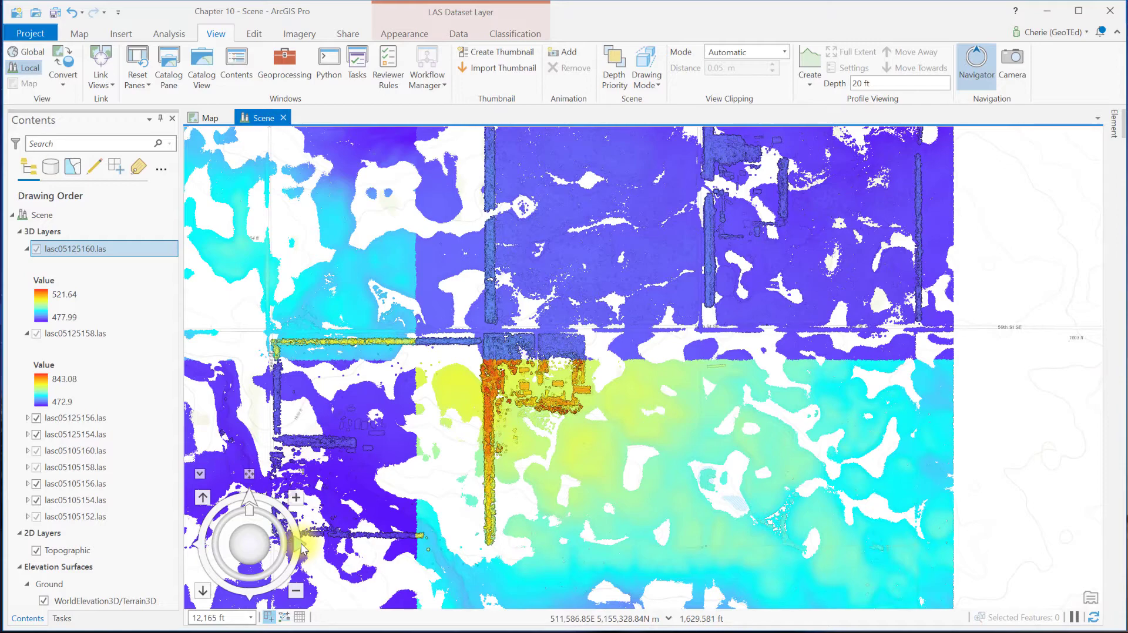
{"action": "left_click", "coordinate": [301, 548]}
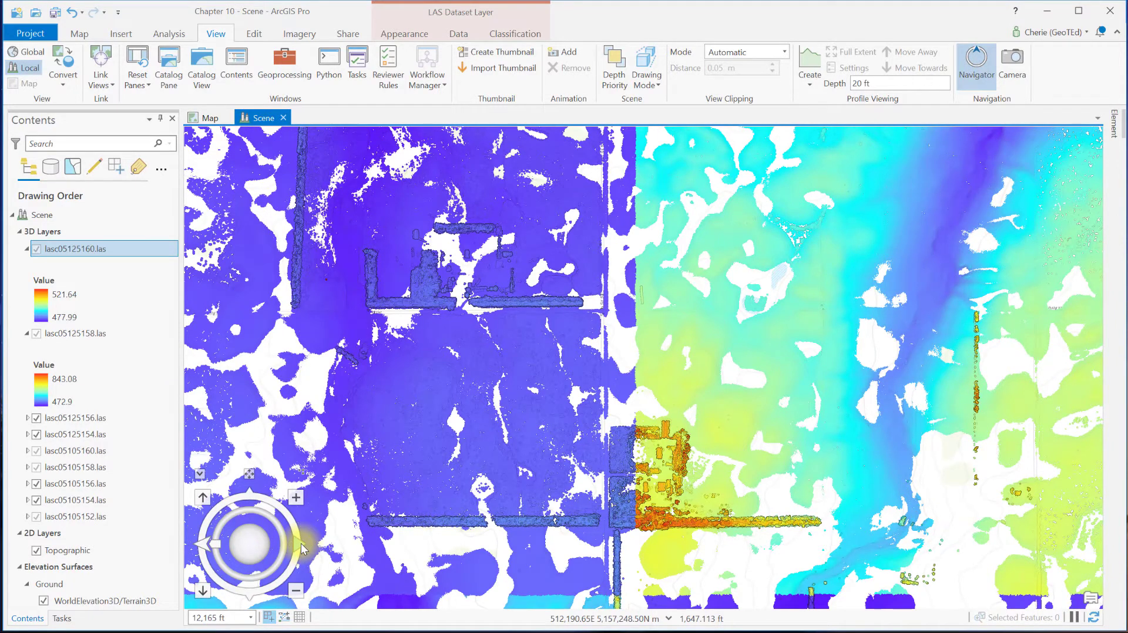
{"action": "left_click", "coordinate": [199, 546]}
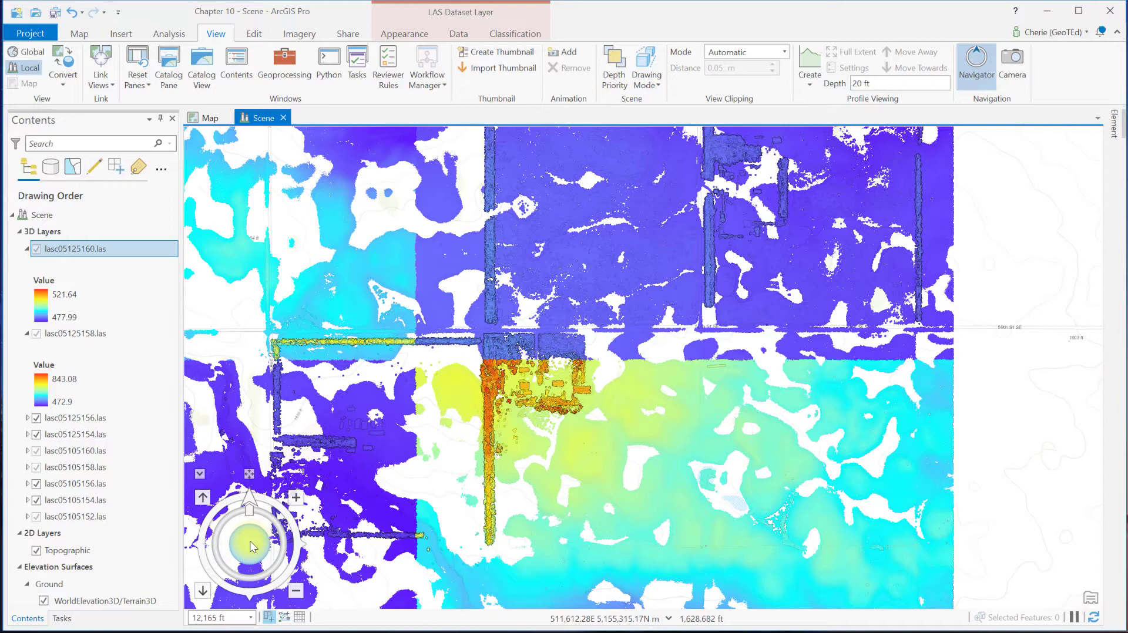
{"action": "left_click", "coordinate": [552, 441]}
Step: Tilt the LiDAR tiles into a steep oblique perspective, then bring up the New project templates page
{"action": "left_click_drag", "start_coordinate": [552, 445], "coordinate": [546, 415]}
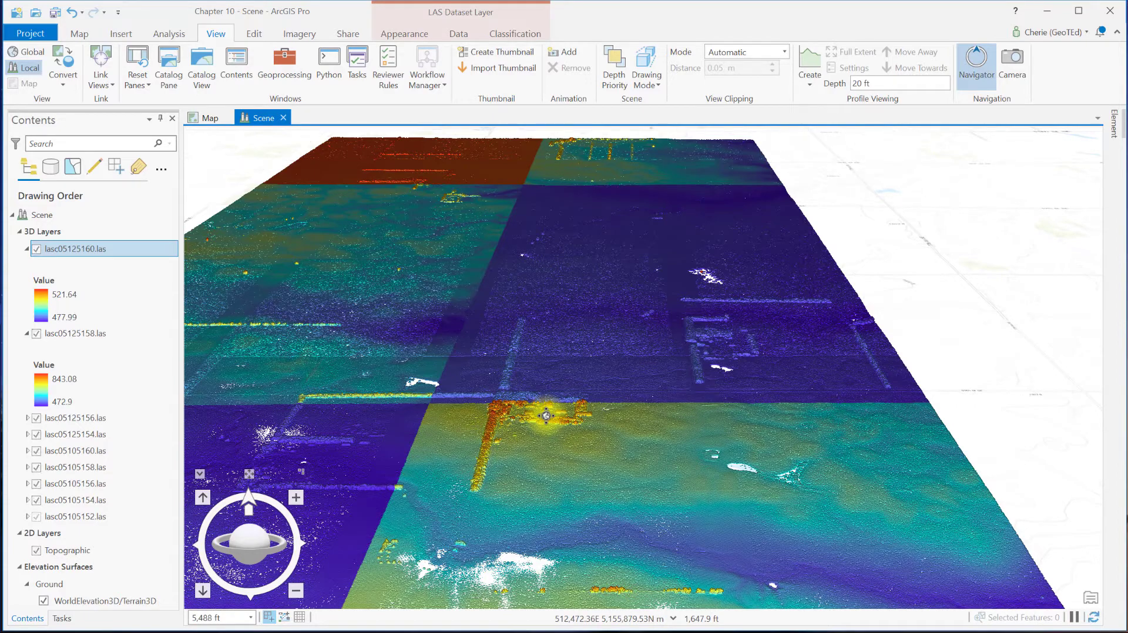
{"action": "scroll", "coordinate": [546, 440], "scroll_direction": "up", "scroll_amount": 5}
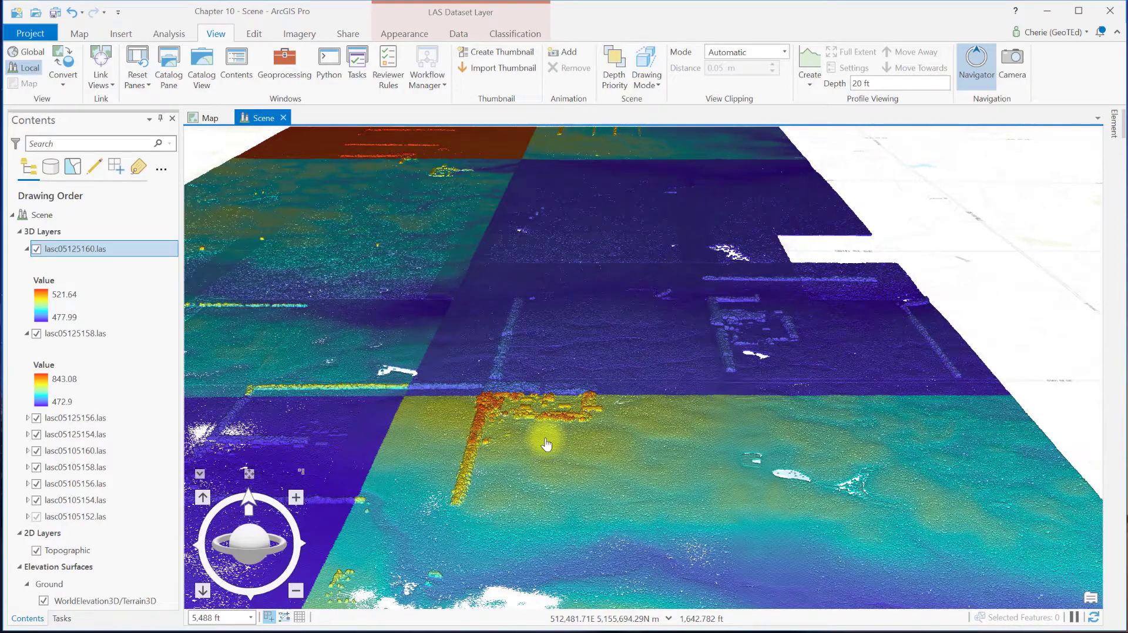
{"action": "scroll", "coordinate": [547, 444], "scroll_direction": "up", "scroll_amount": 4}
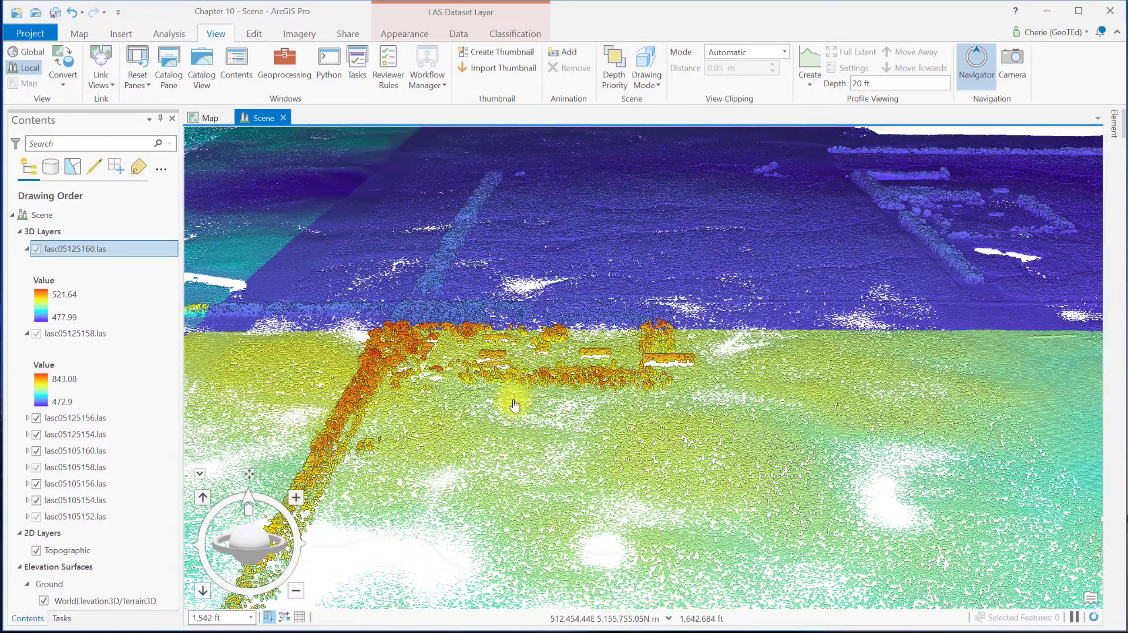
{"action": "scroll", "coordinate": [515, 405], "scroll_direction": "down", "scroll_amount": 2}
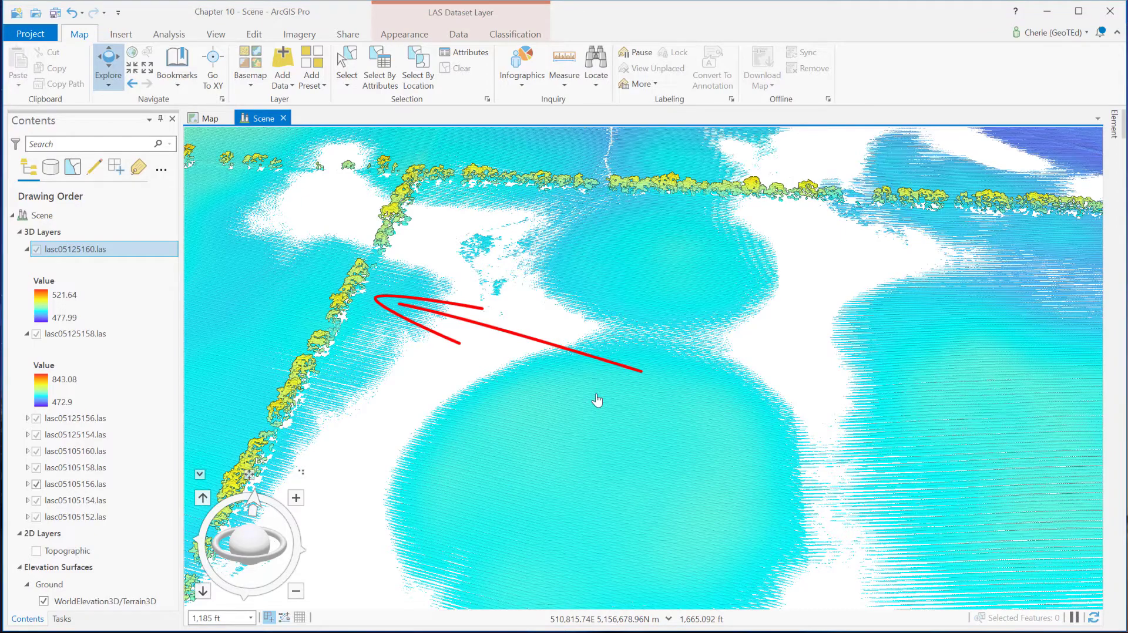
{"action": "mouse_move", "coordinate": [597, 400]}
{"action": "left_mouse_down"}
{"action": "mouse_move", "coordinate": [607, 317]}
{"action": "mouse_move", "coordinate": [680, 389]}
{"action": "left_mouse_up"}
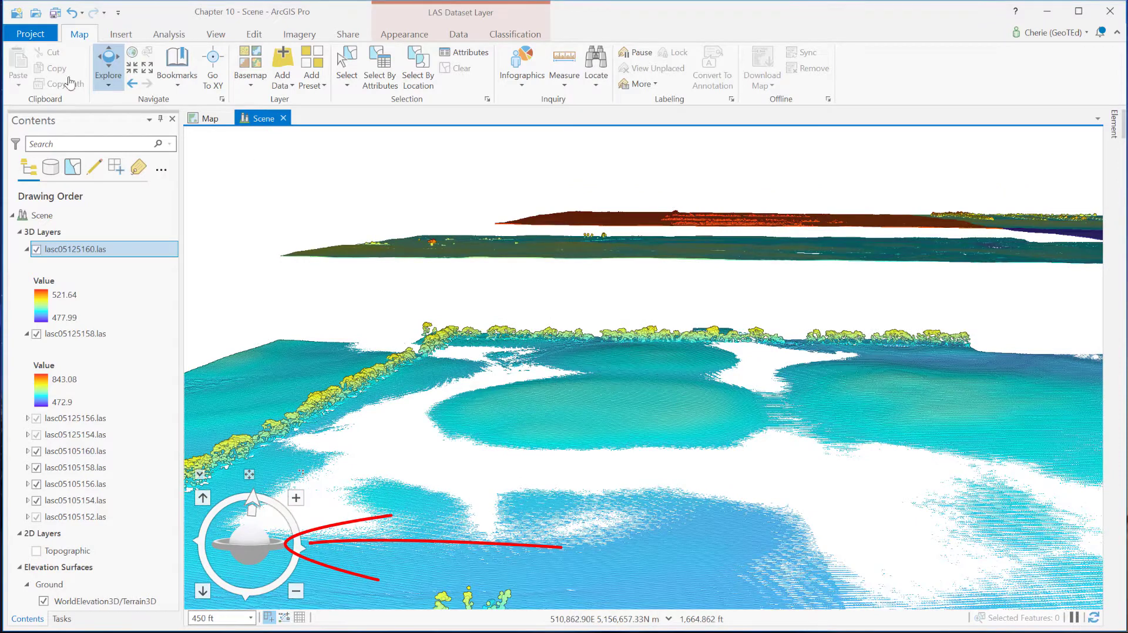
{"action": "left_click", "coordinate": [32, 33]}
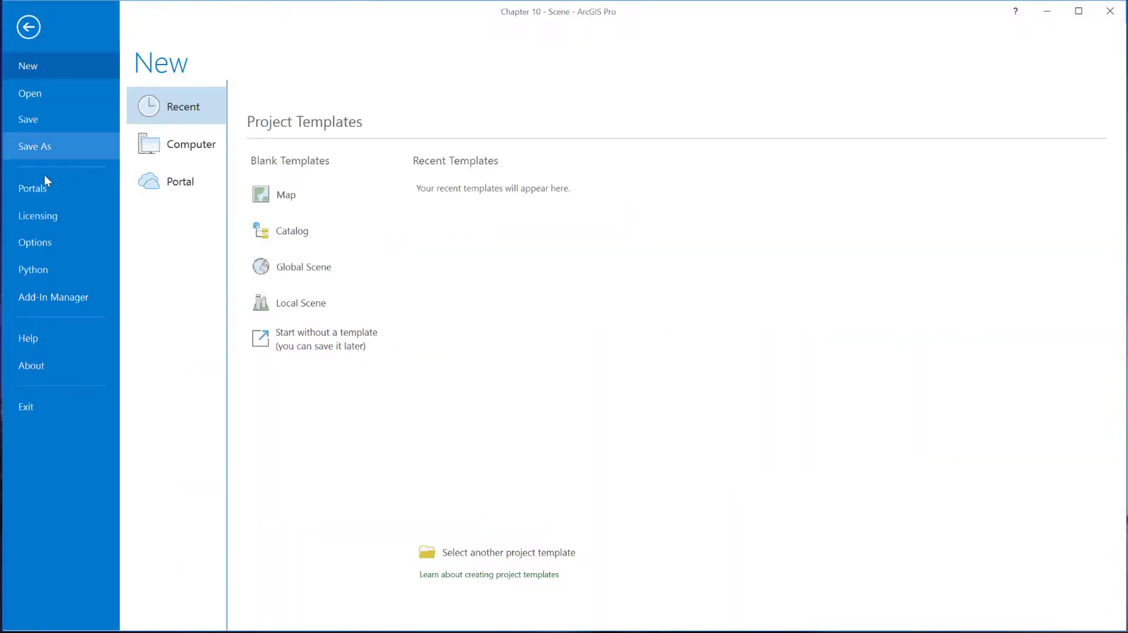
{"action": "left_click", "coordinate": [40, 249]}
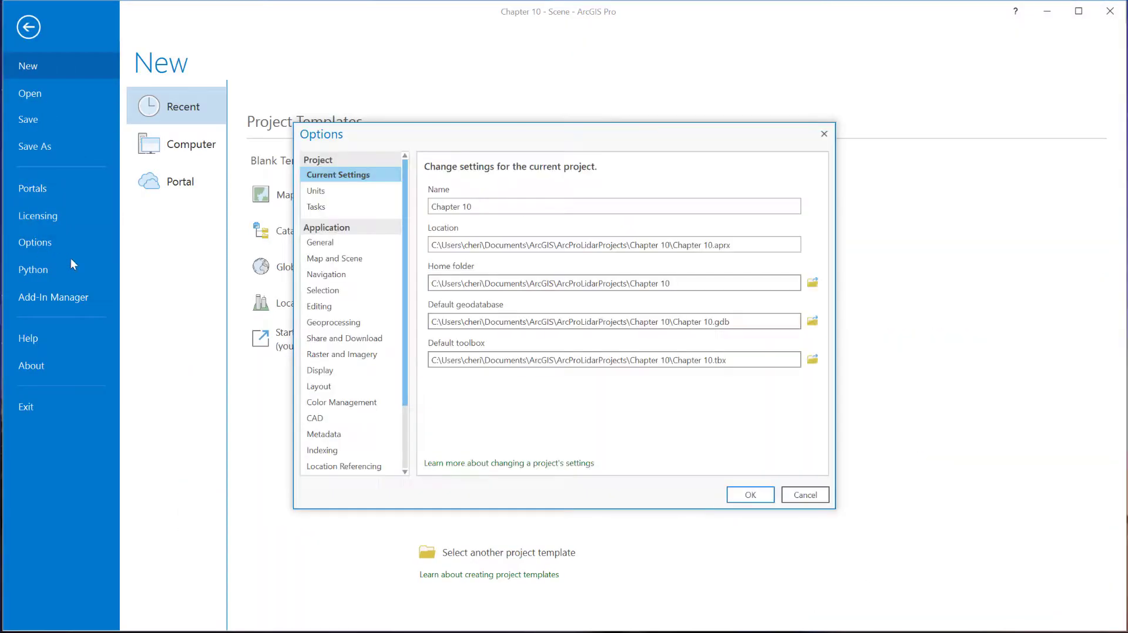
{"action": "left_click", "coordinate": [352, 276]}
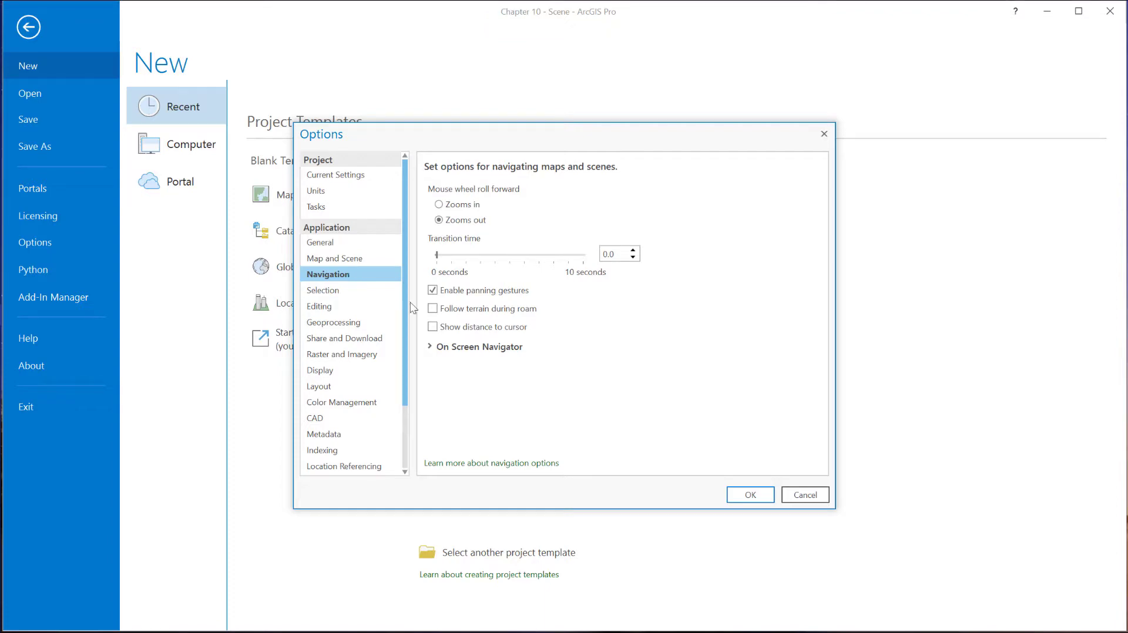
{"action": "left_click", "coordinate": [806, 494]}
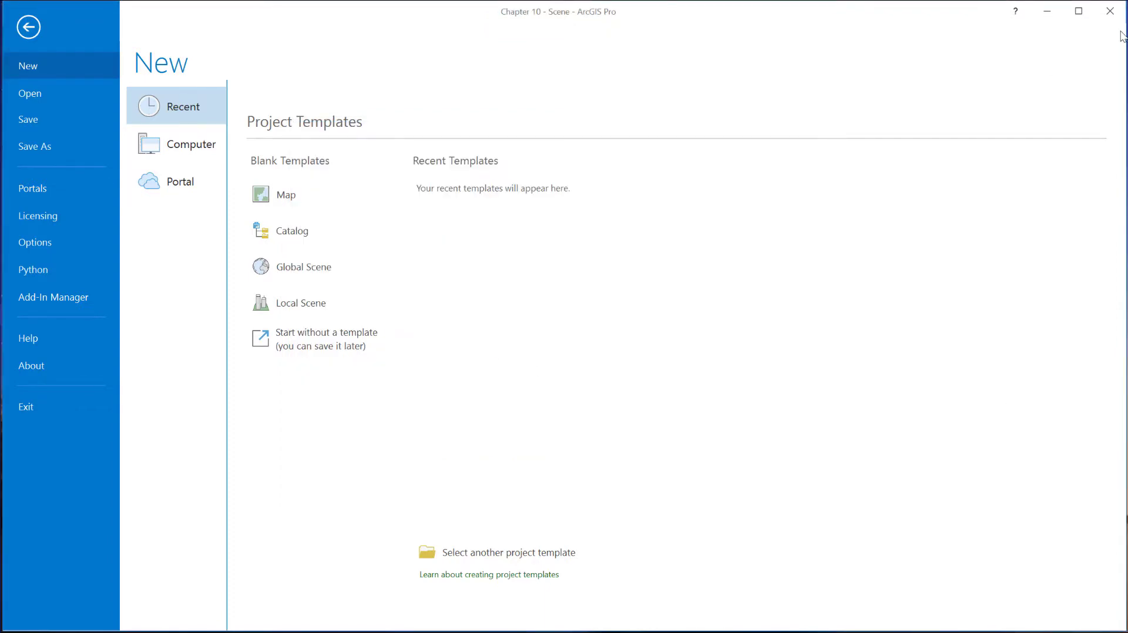